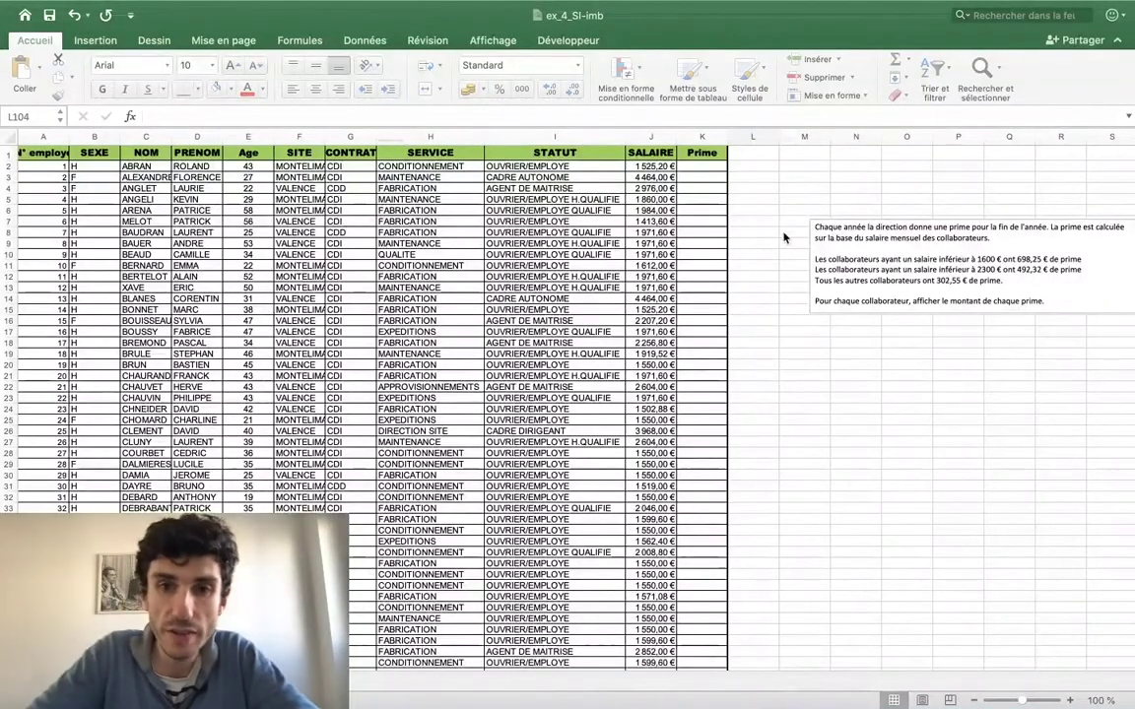
# Step: Select K2 and frame the SALAIRE and Prime columns beside the bonus rules note
pyautogui.hscroll(2, 699, 217)
pyautogui.hscroll(-2, 699, 216)
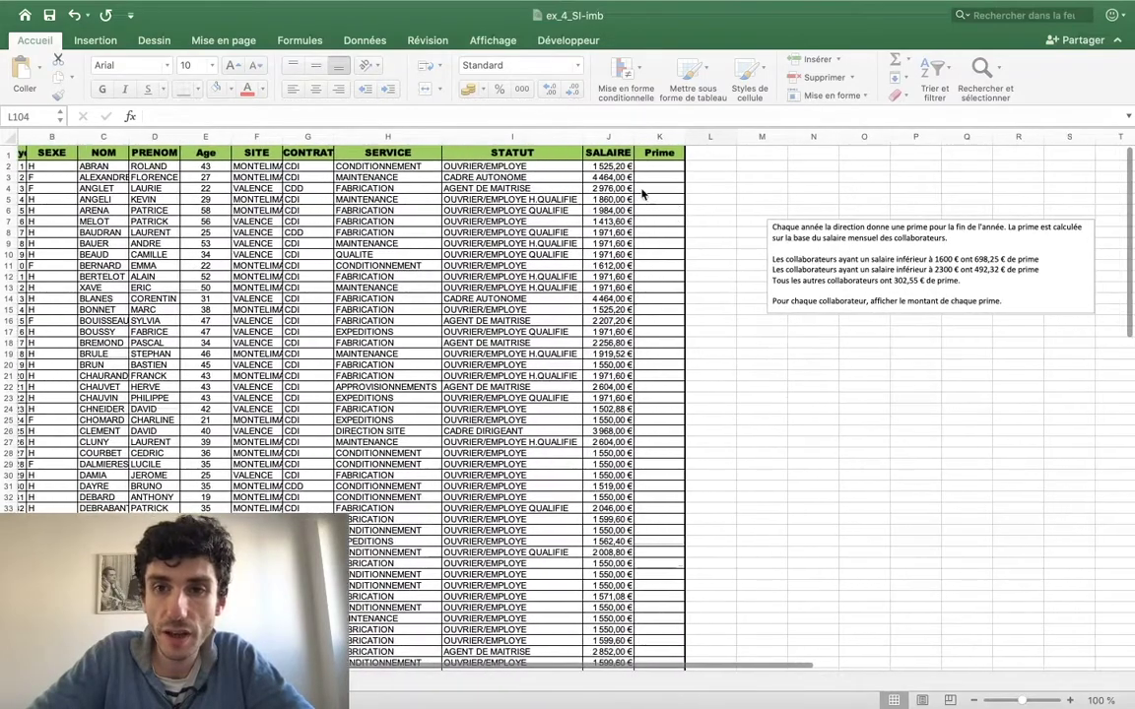
pyautogui.click(660, 166)
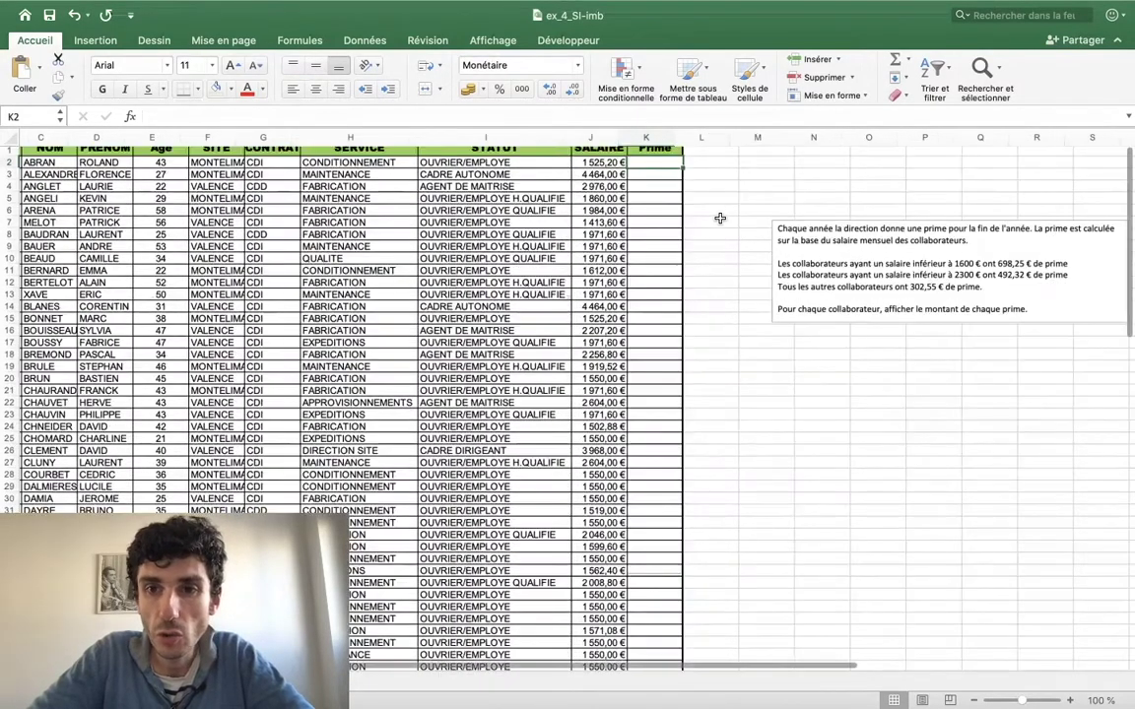
pyautogui.scroll(5, 725, 241)
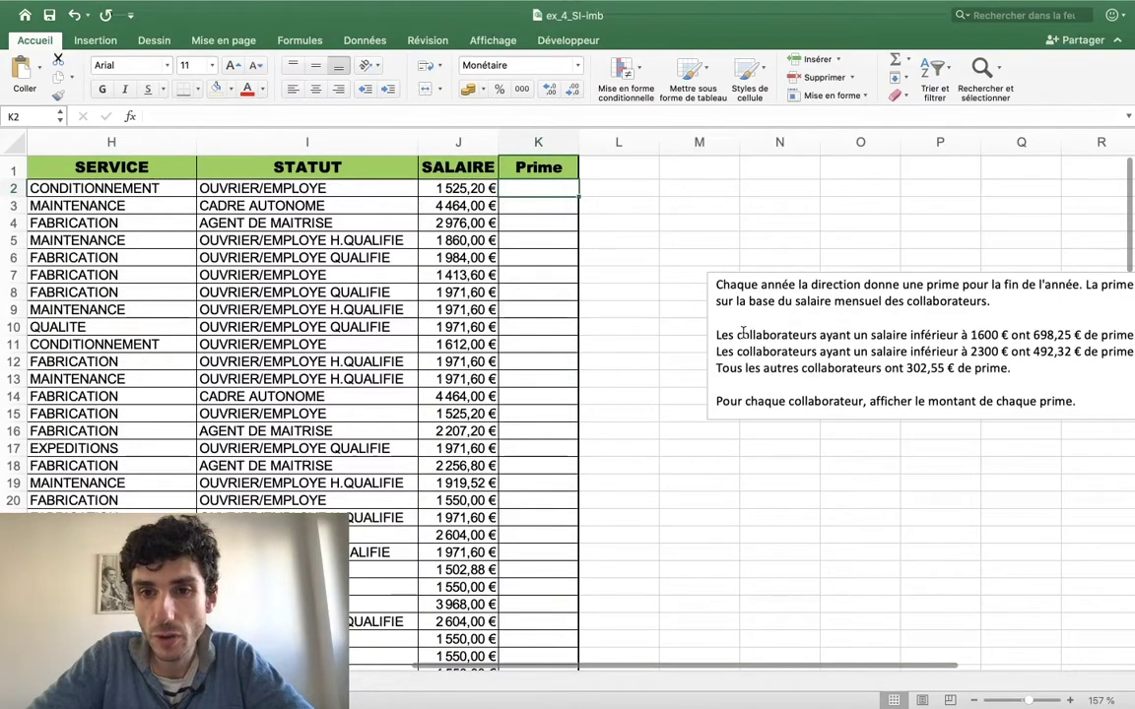
pyautogui.scroll(3, 853, 340)
pyautogui.scroll(3, 853, 339)
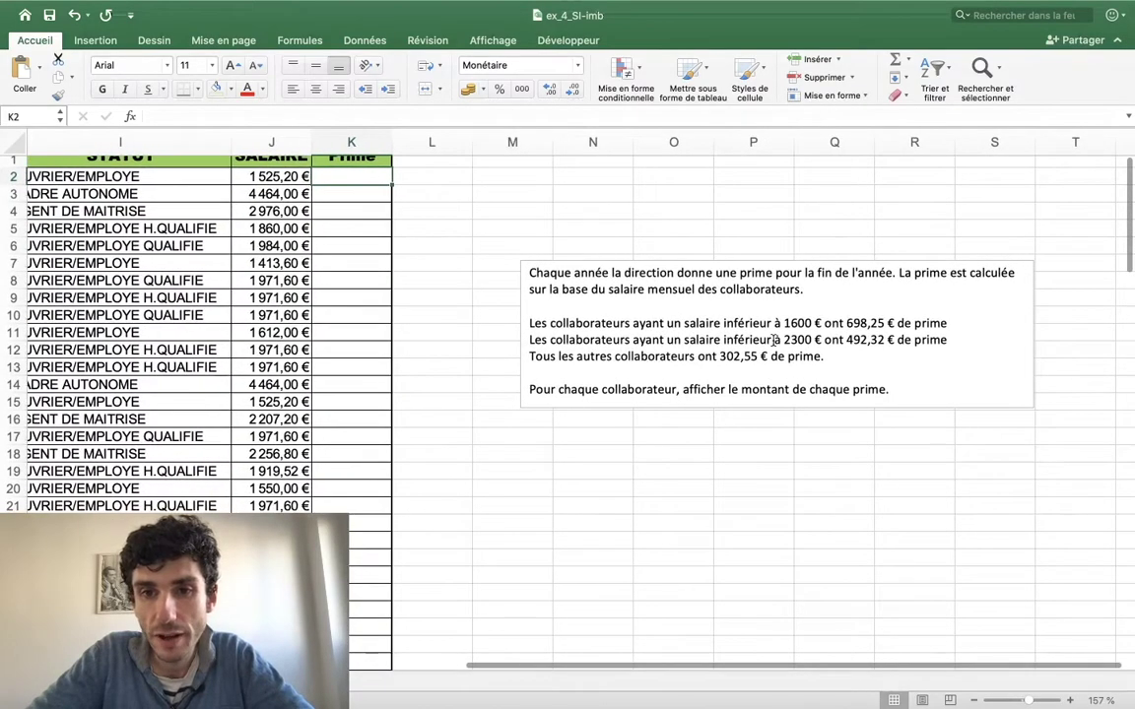
pyautogui.hscroll(-2, 794, 325)
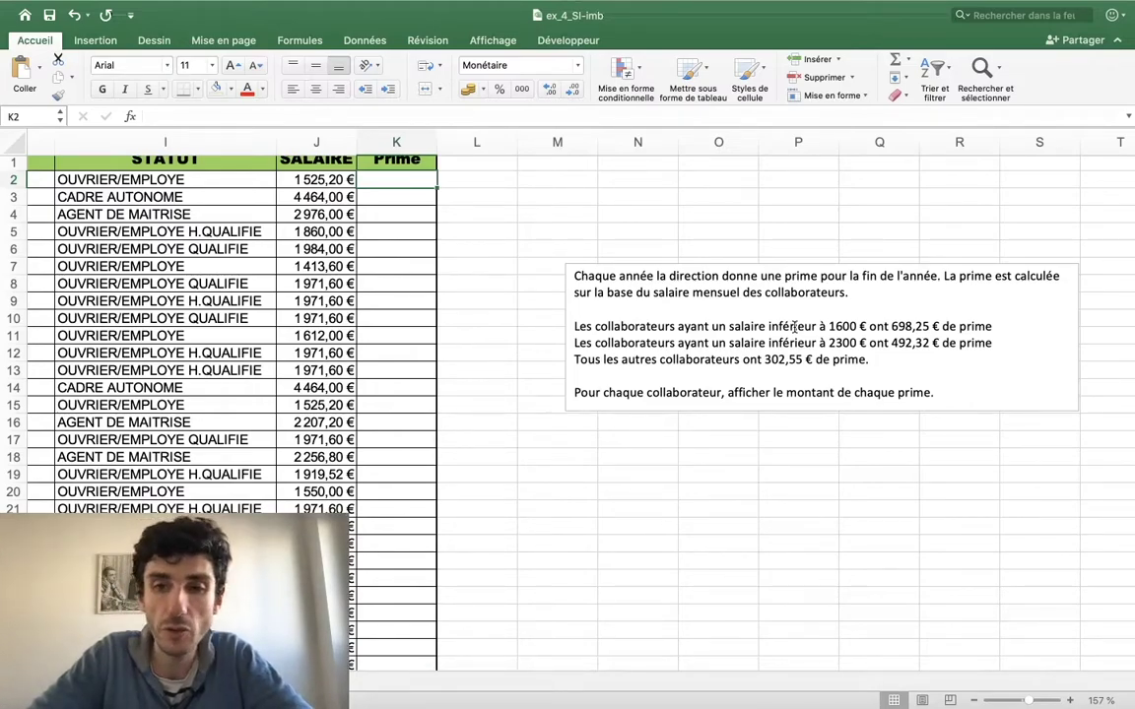
pyautogui.hscroll(1, 794, 325)
pyautogui.scroll(1, 794, 328)
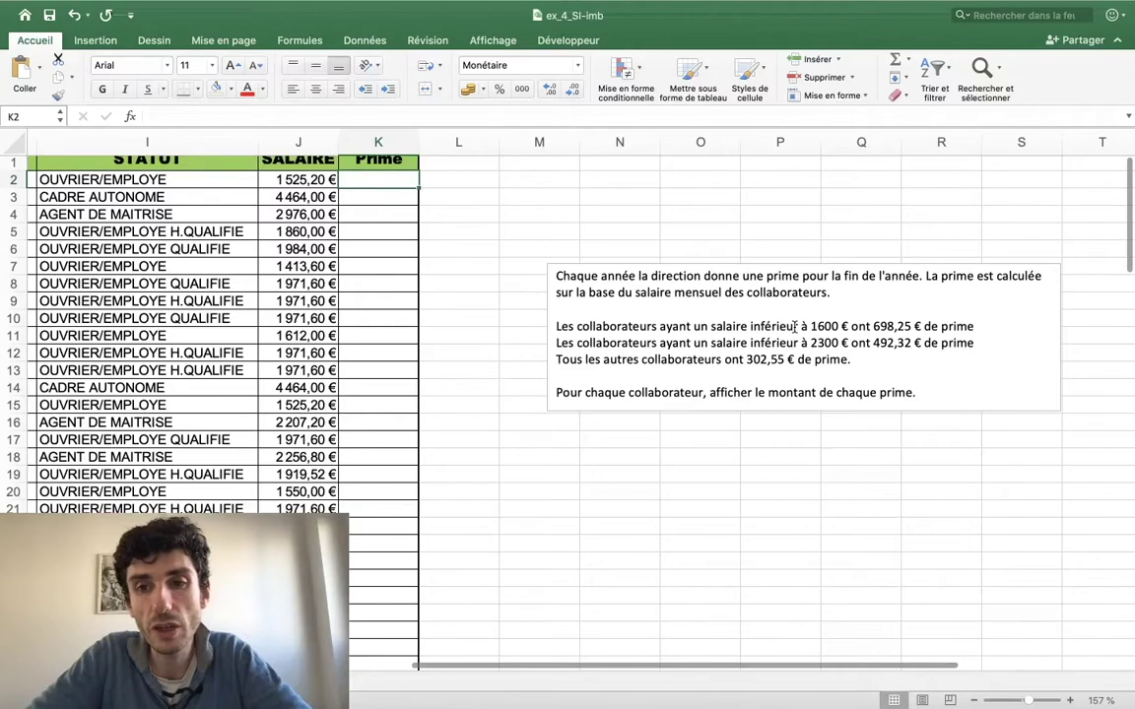
pyautogui.scroll(1, 679, 351)
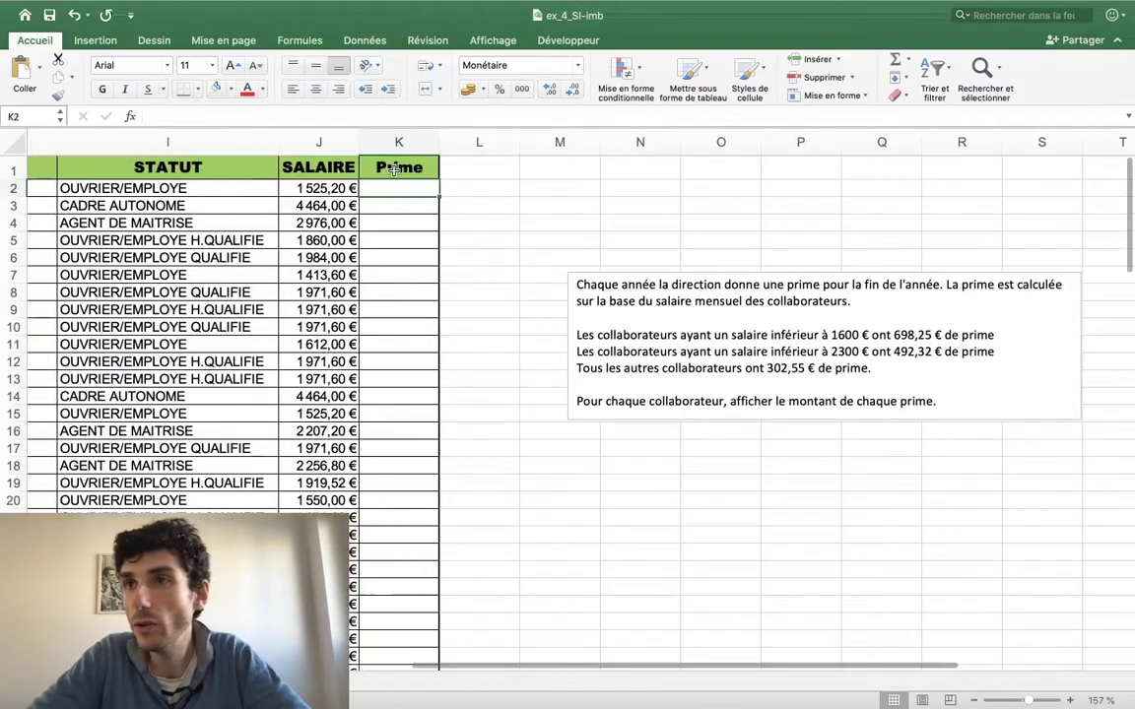
pyautogui.hscroll(-1, 394, 185)
pyautogui.hscroll(5, 392, 154)
pyautogui.scroll(-3, 391, 157)
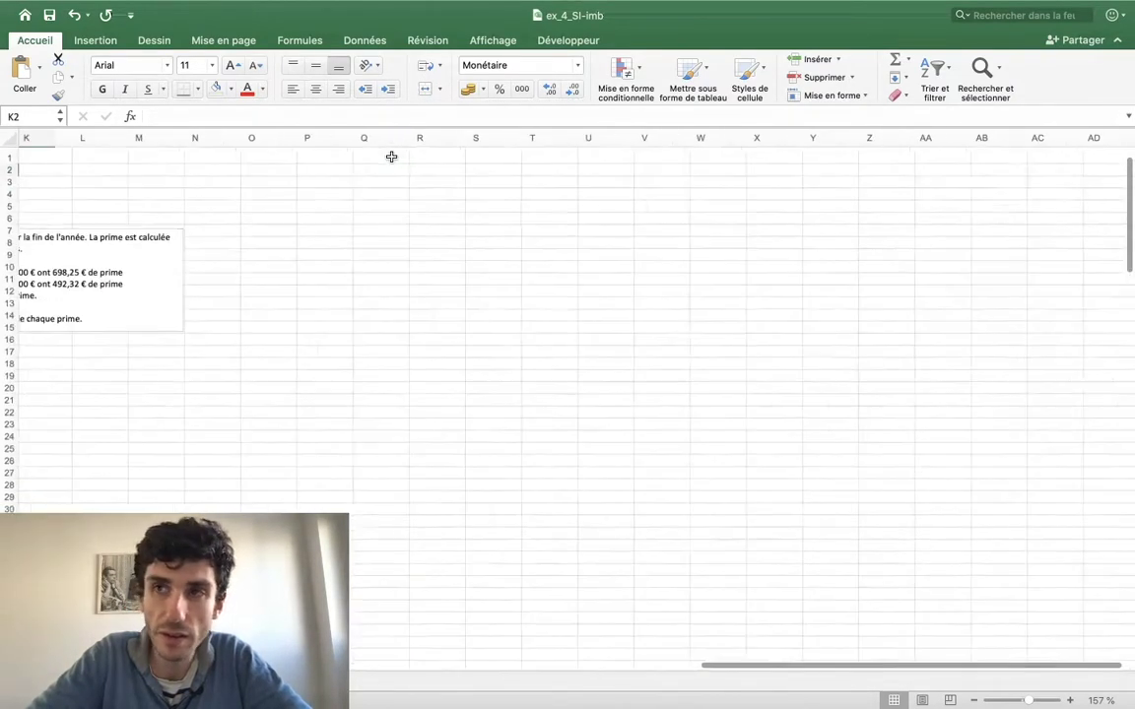
pyautogui.hscroll(-10, 391, 157)
pyautogui.scroll(3, 391, 157)
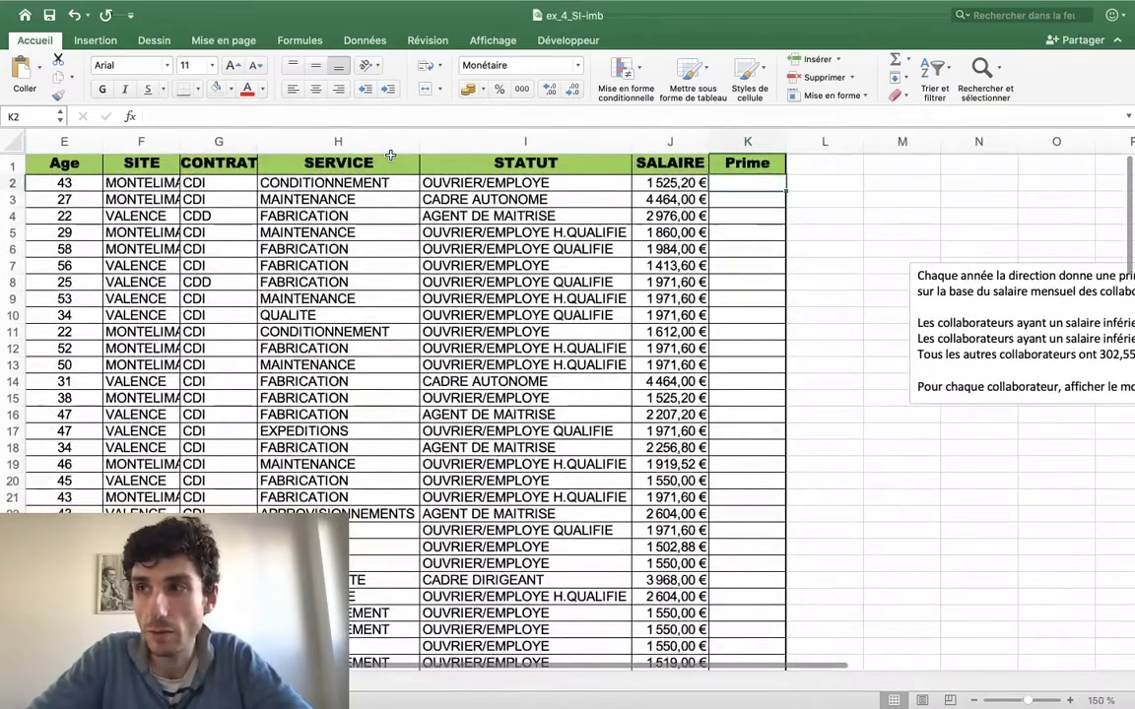
pyautogui.hscroll(4, 391, 156)
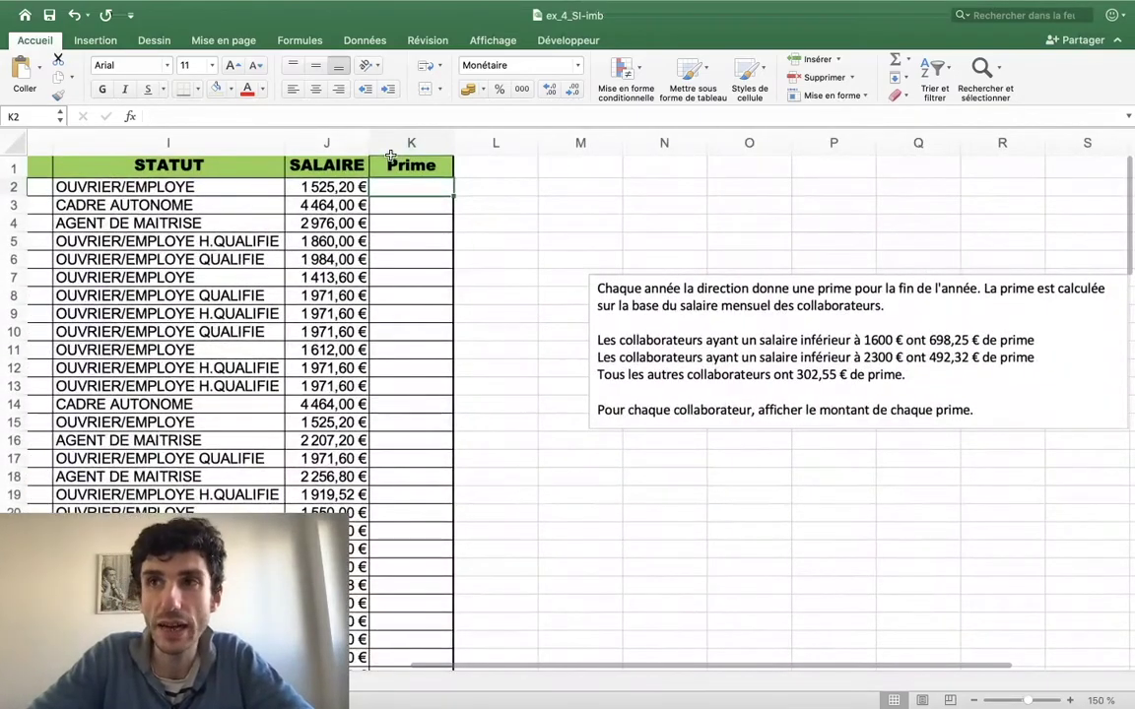
# Step: Erase the stray equals sign and glance at the bonus instructions text box
pyautogui.write('=')
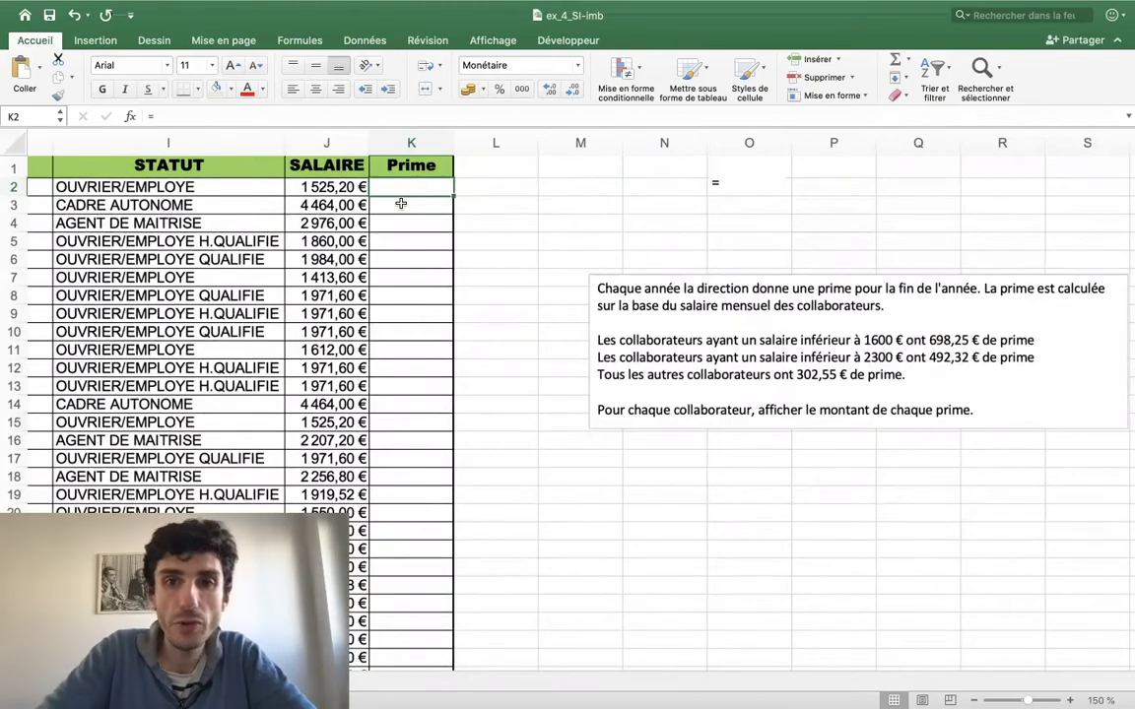
pyautogui.press('BackSpace')
pyautogui.hscroll(-4, 402, 207)
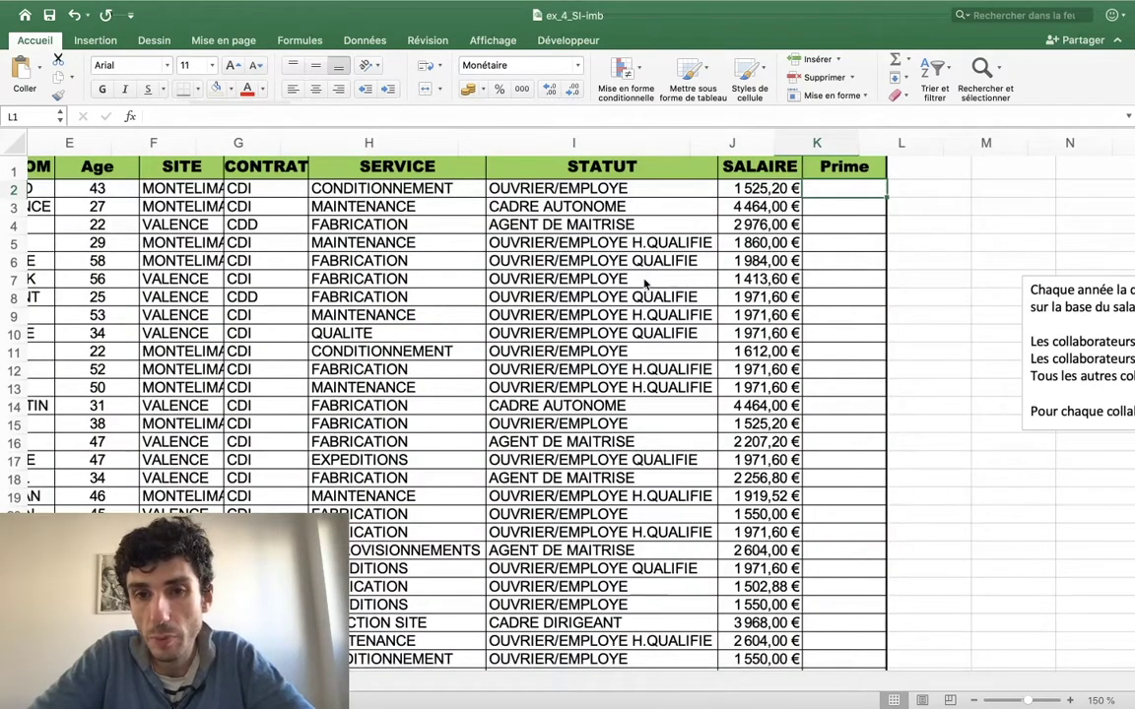
pyautogui.hscroll(5, 646, 281)
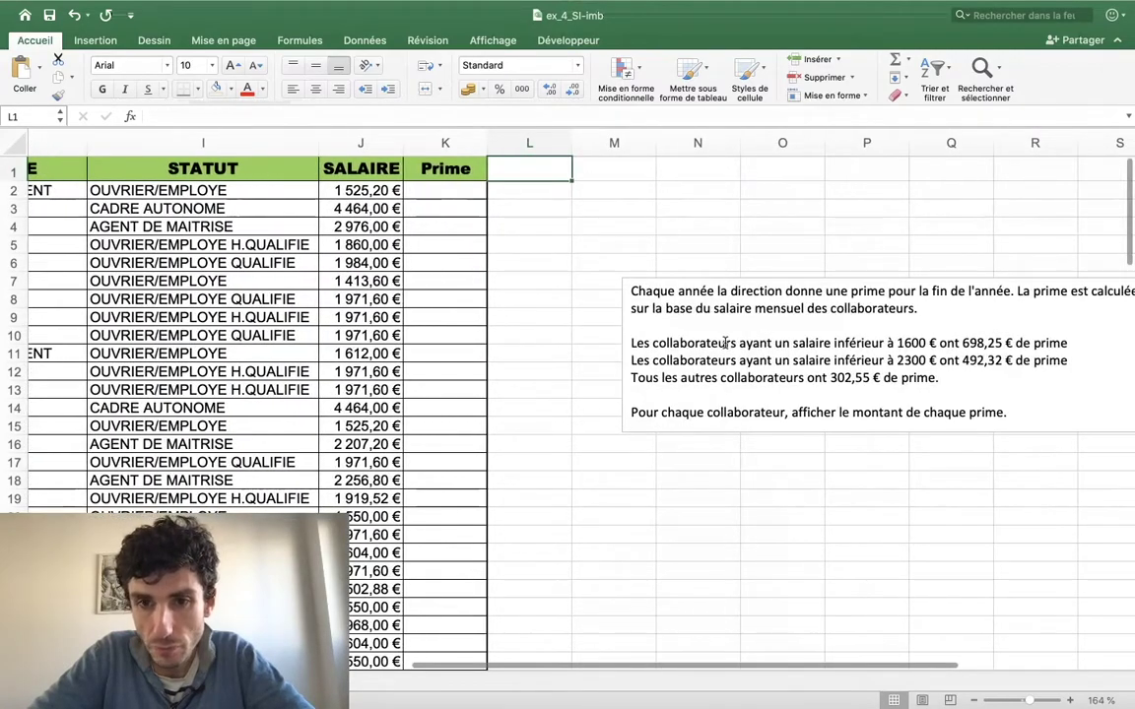
pyautogui.click(725, 342)
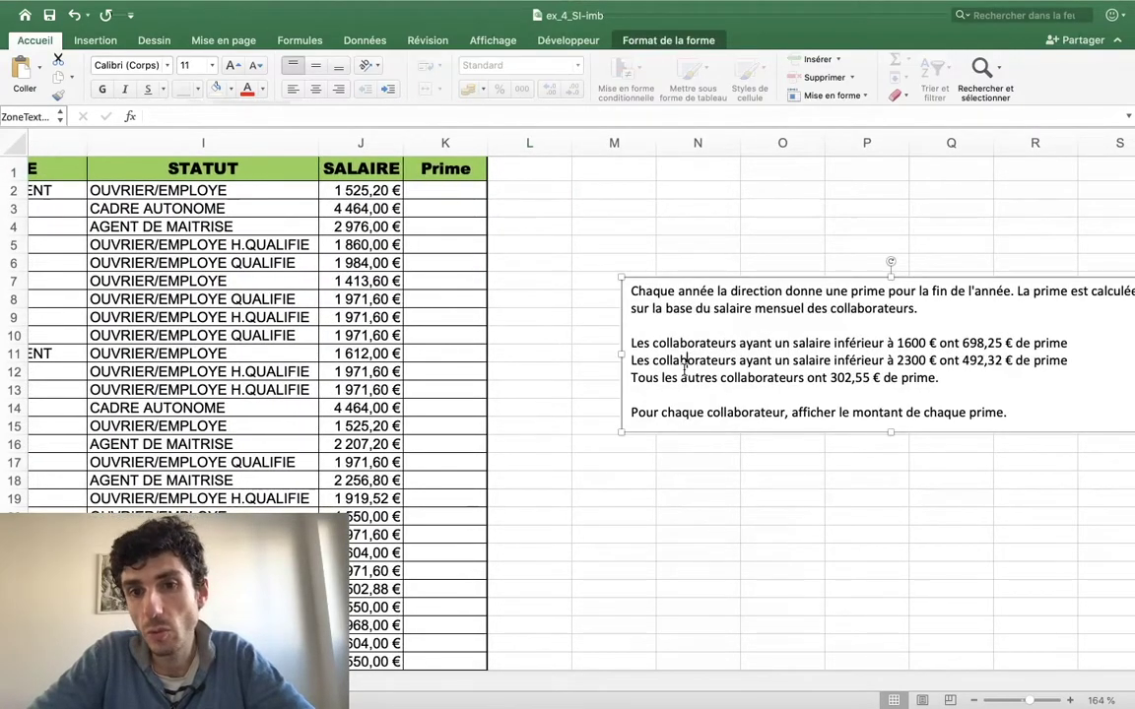
pyautogui.press('Escape')
# Step: Cancel the accidental move of salary J2 onto K2 and reselect cell K2
pyautogui.click(458, 169)
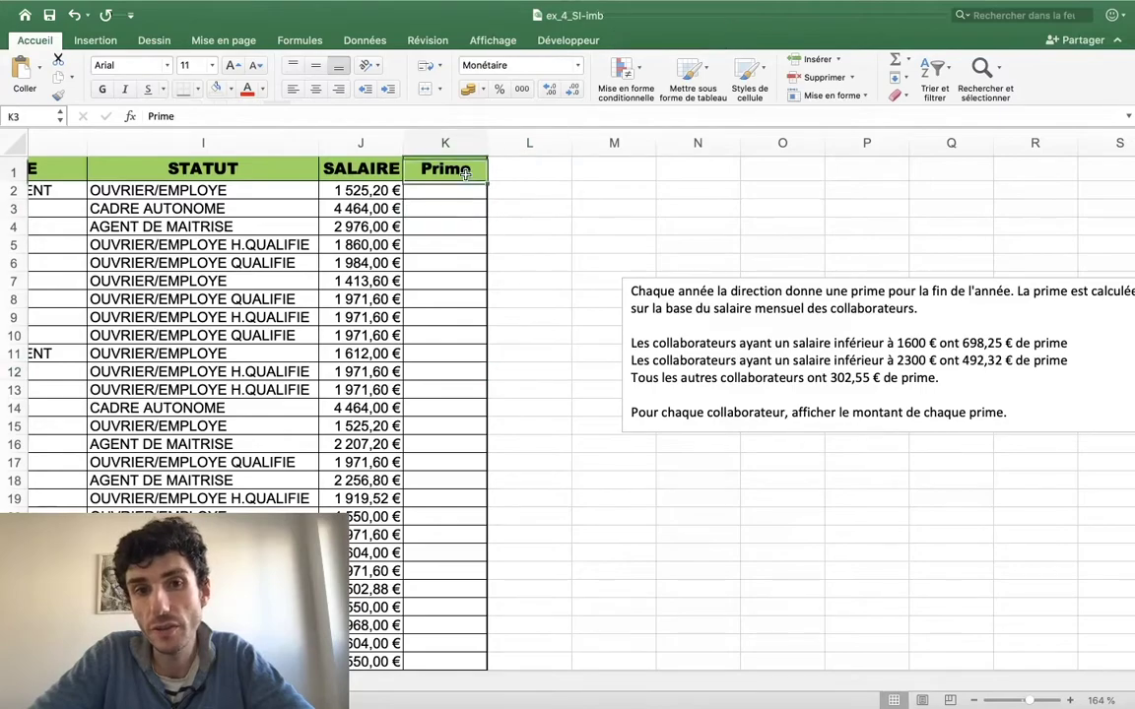
pyautogui.click(465, 189)
pyautogui.doubleClick(465, 190)
pyautogui.write('=')
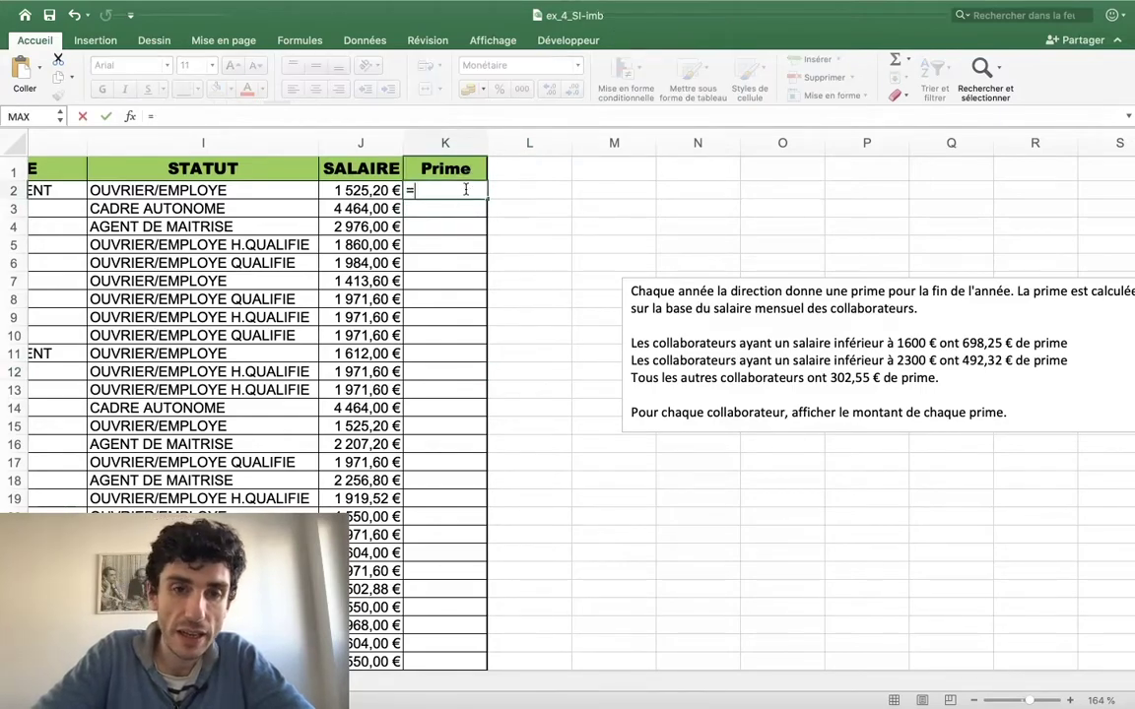
pyautogui.press('Return')
pyautogui.click(375, 192)
pyautogui.moveTo(401, 195); pyautogui.dragTo(440, 202)
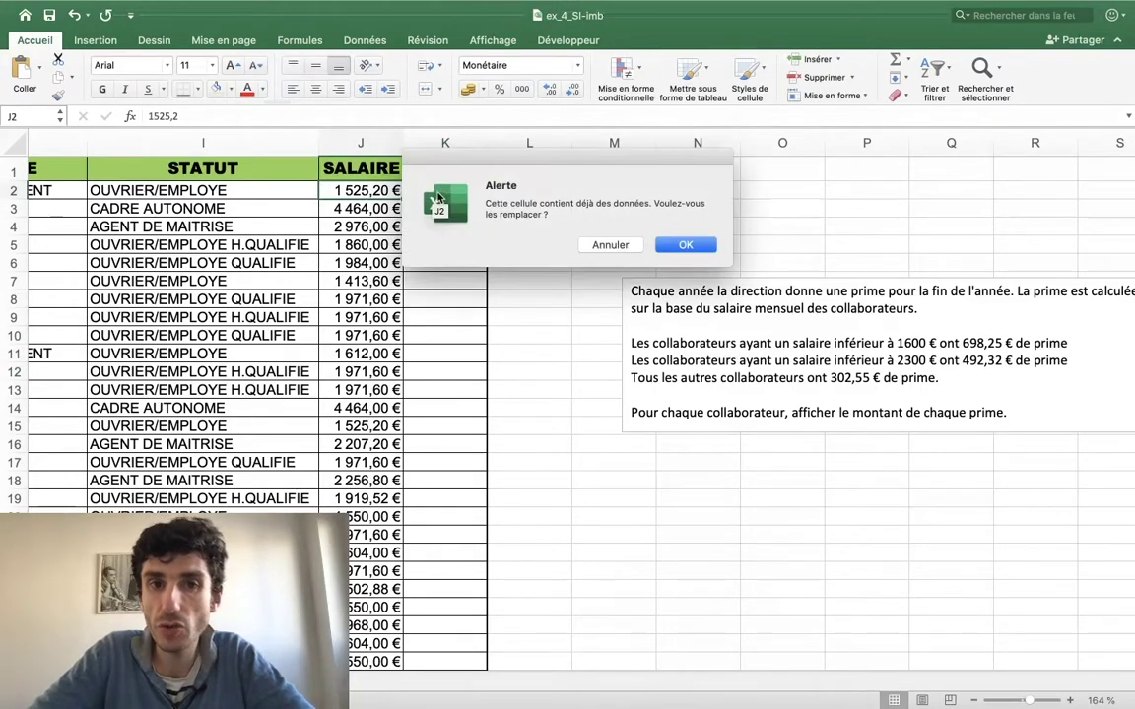
pyautogui.click(613, 245)
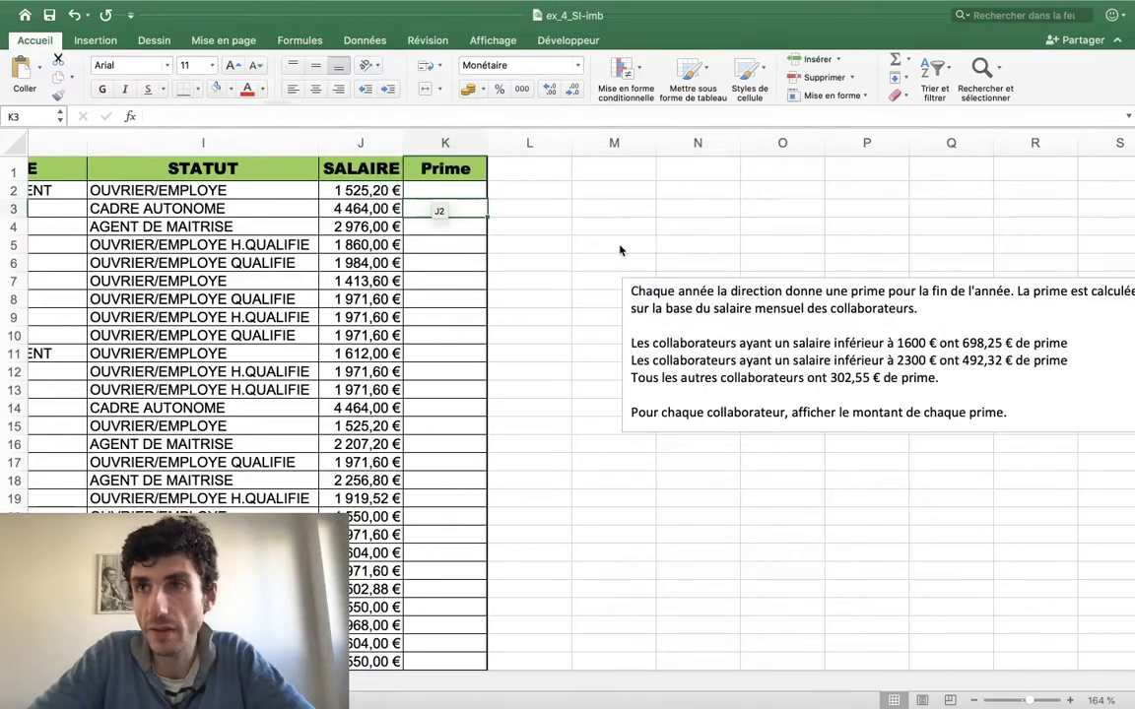
pyautogui.click(451, 191)
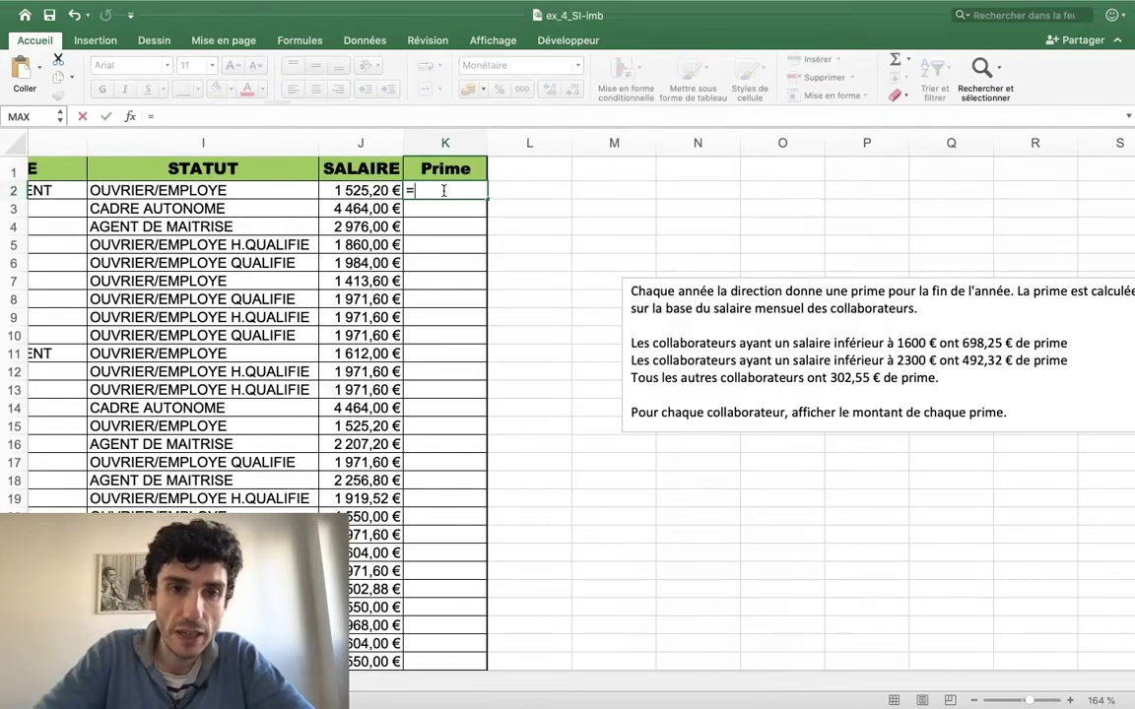
# Step: In K2, enter =si(J2<1600;698,25; and begin a nested Si for other salaries
pyautogui.write('=si(')
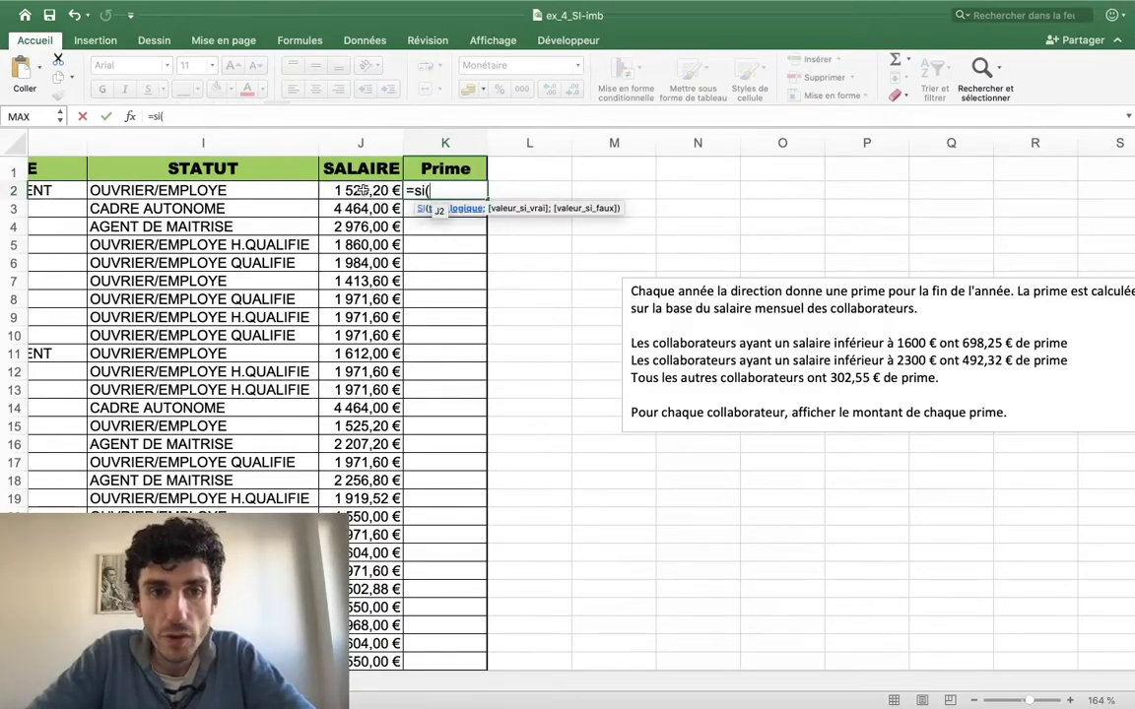
pyautogui.click(364, 190)
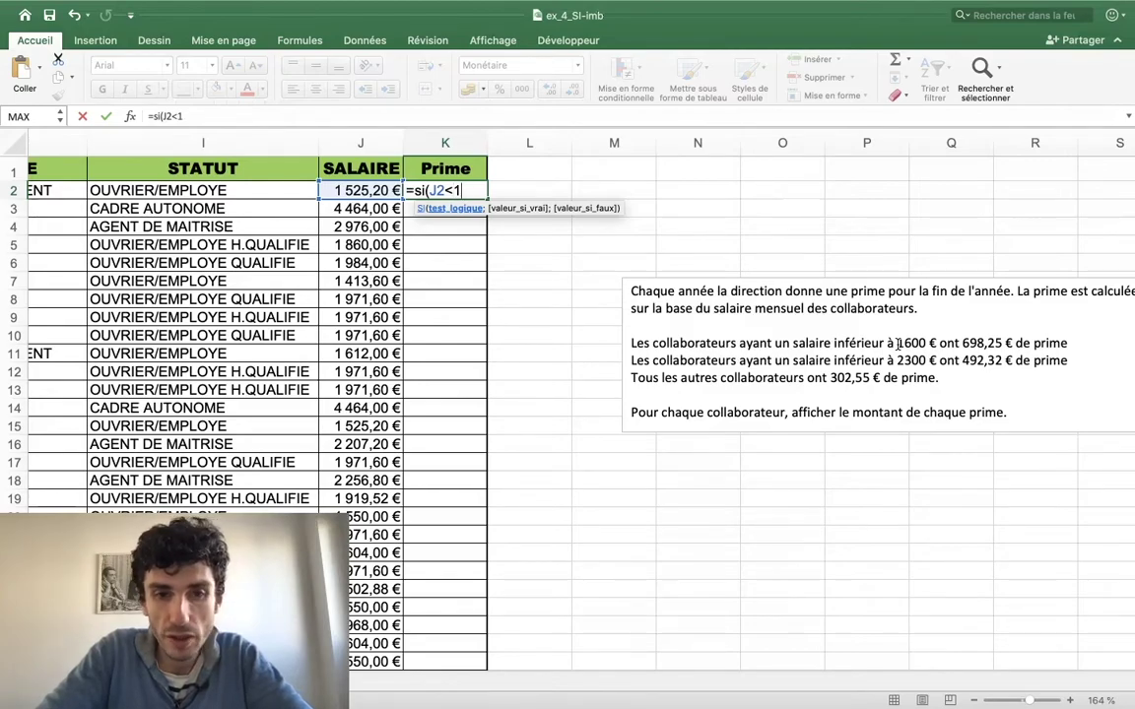
pyautogui.write('600')
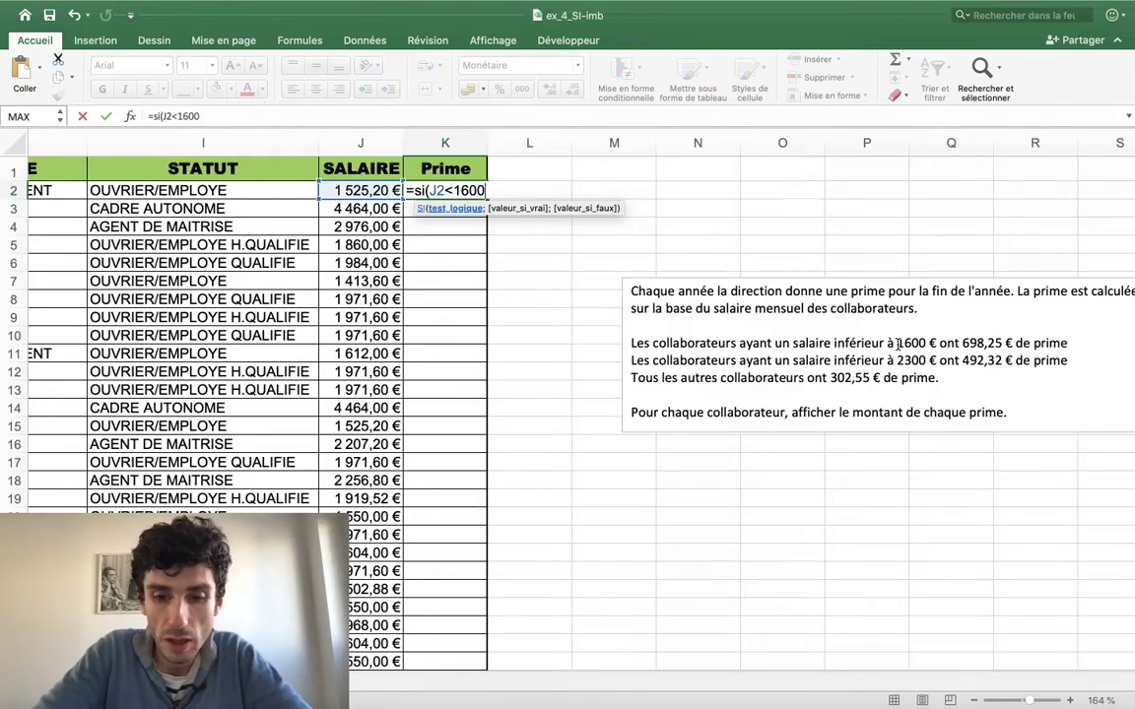
pyautogui.write(';')
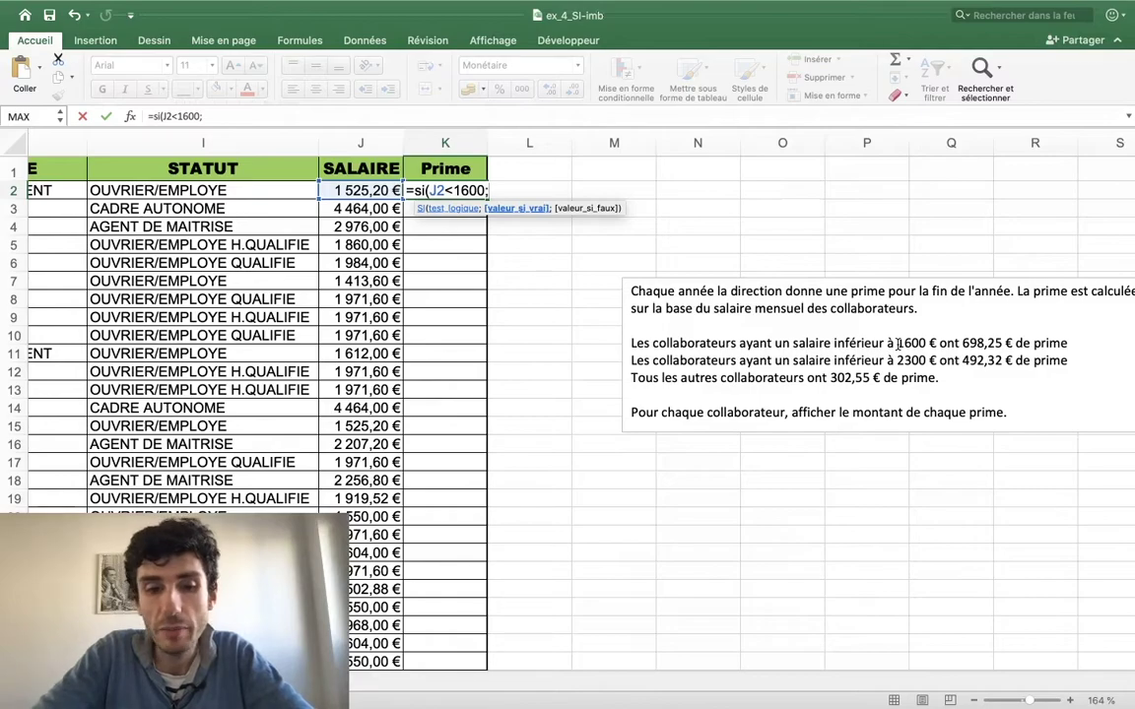
pyautogui.write('698,')
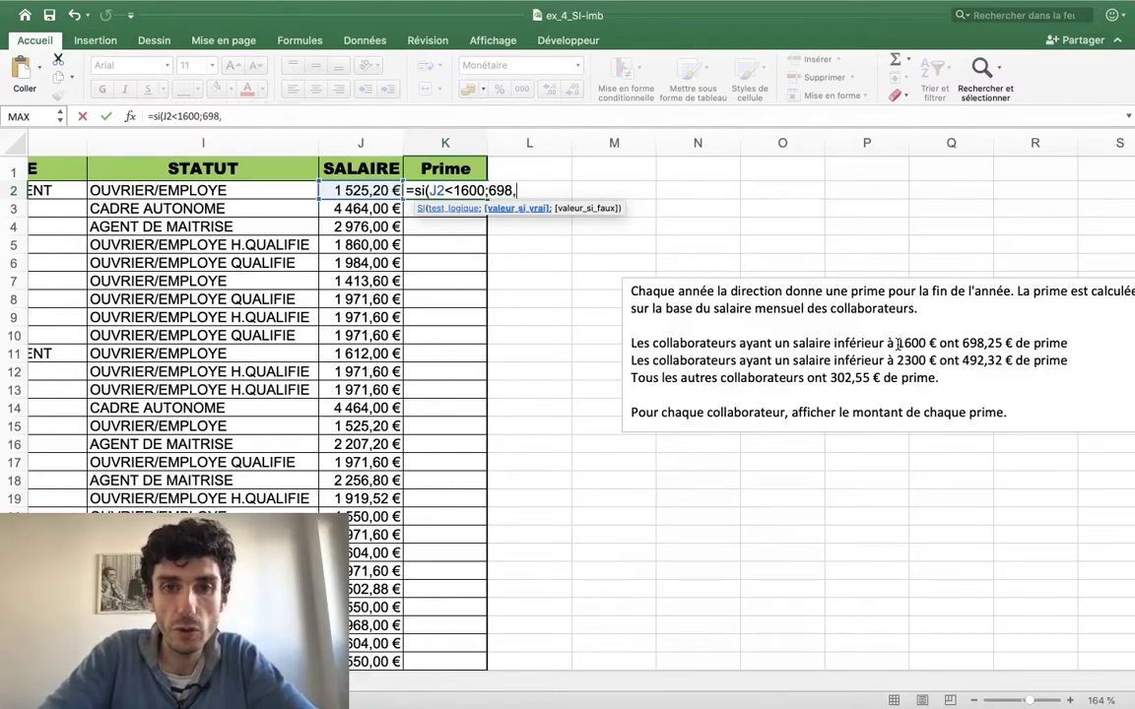
pyautogui.write('25;')
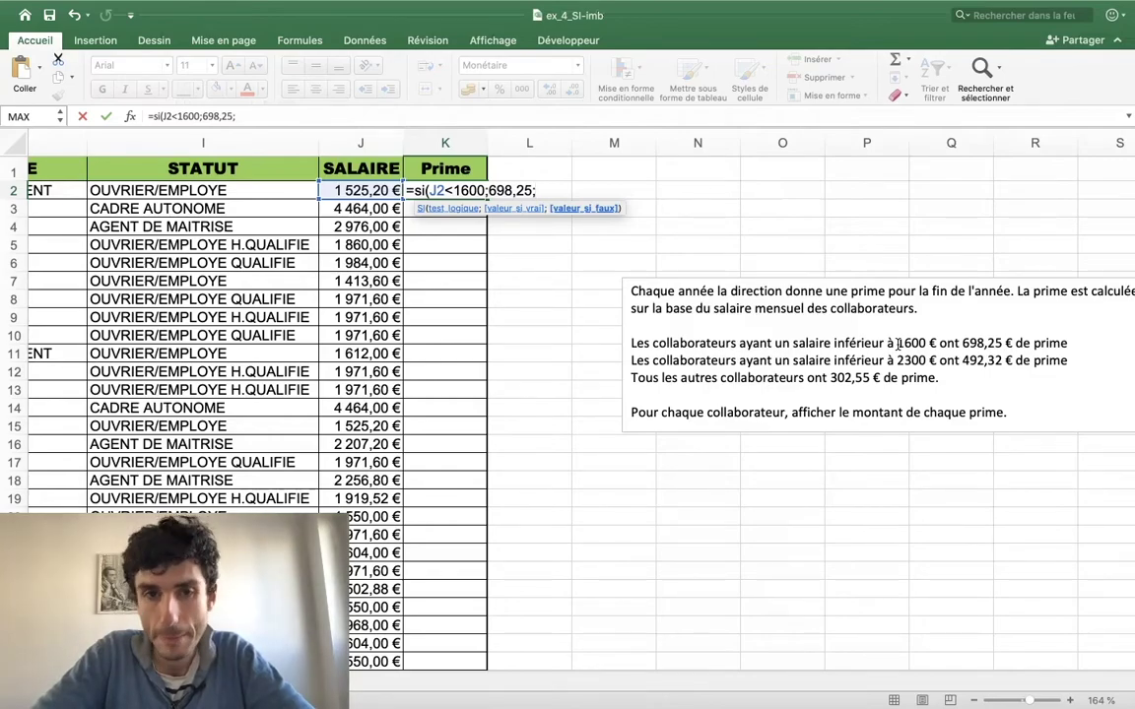
pyautogui.write('Si')
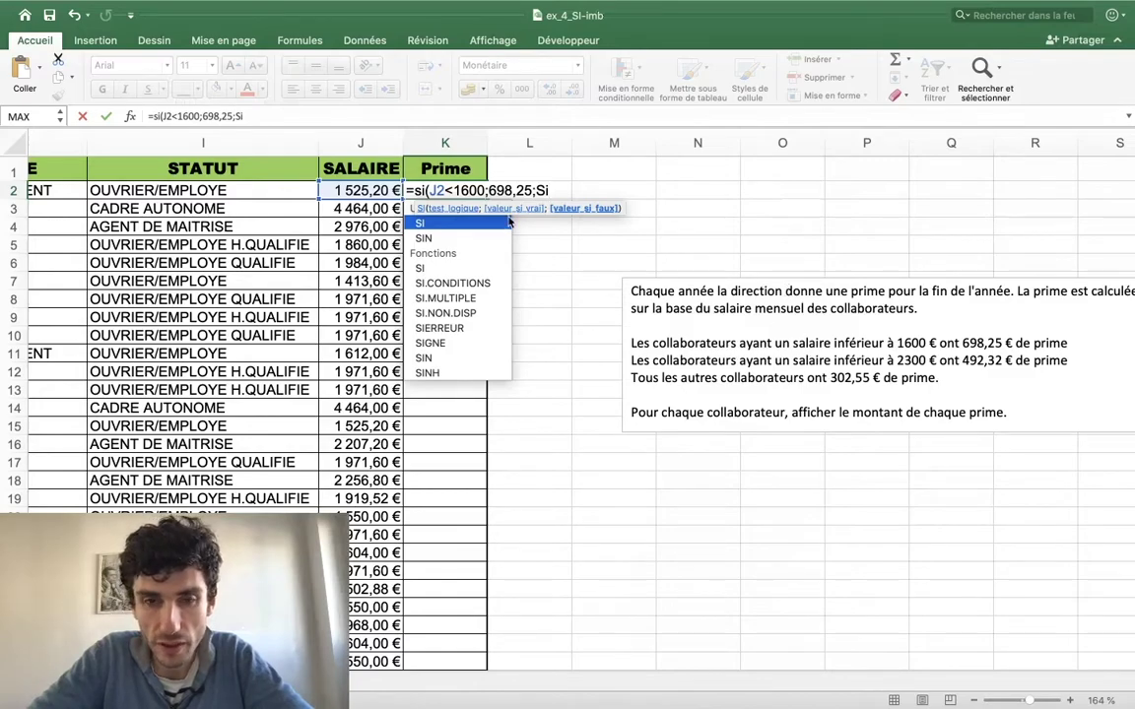
# Step: Add the nested test J2<2300 returning 492,32, otherwise 302,55, removing the extra parenthesis
pyautogui.write('(')
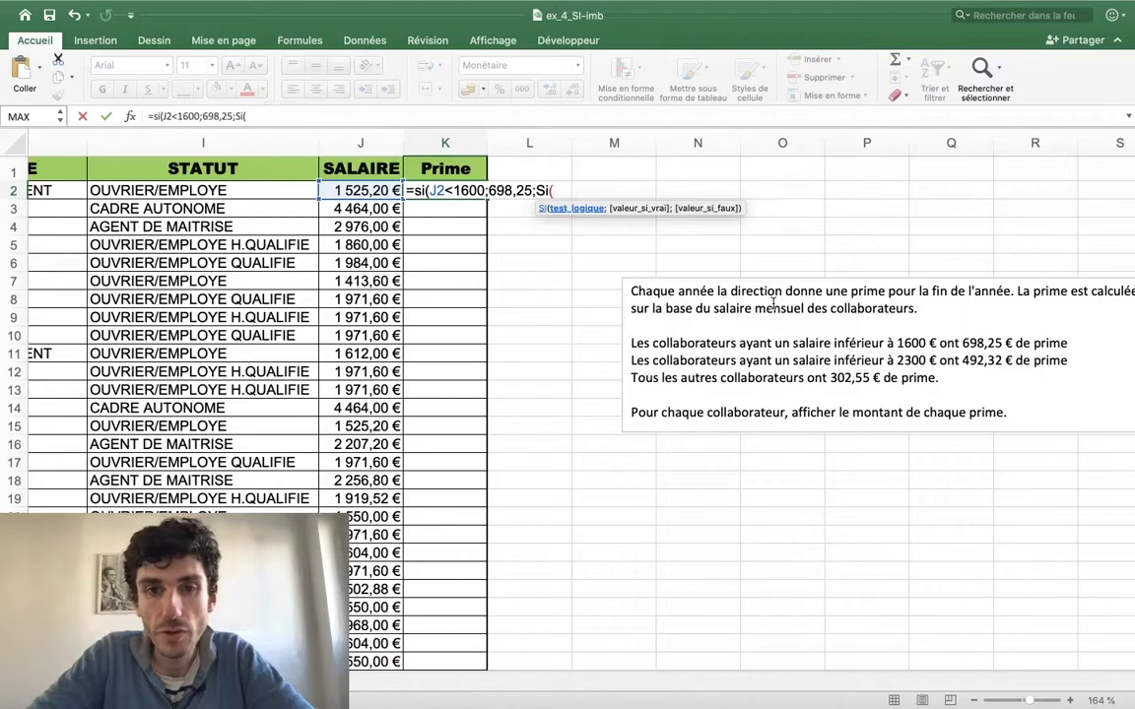
pyautogui.click(379, 191)
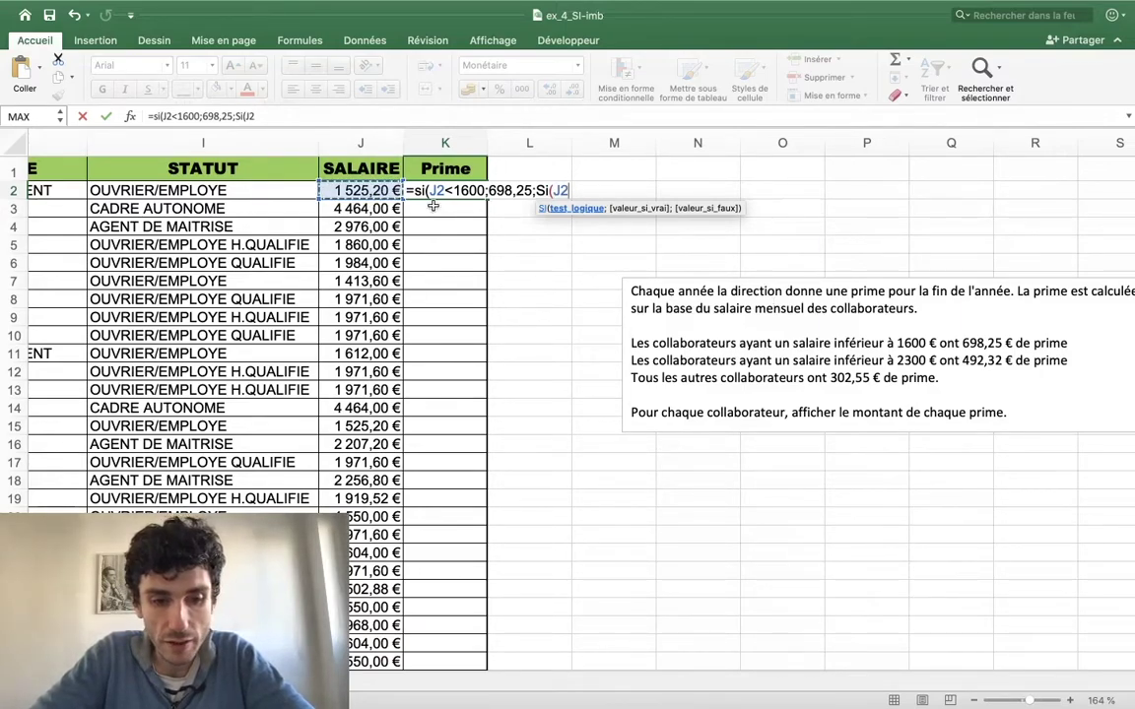
pyautogui.write('230')
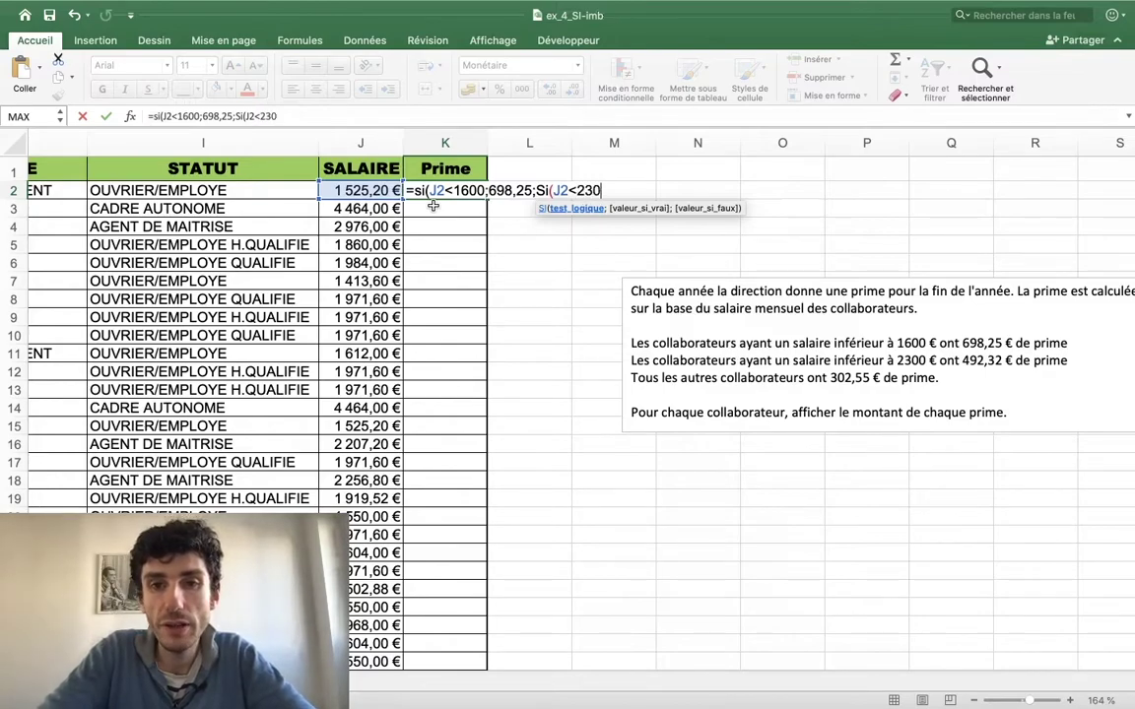
pyautogui.write('0;4')
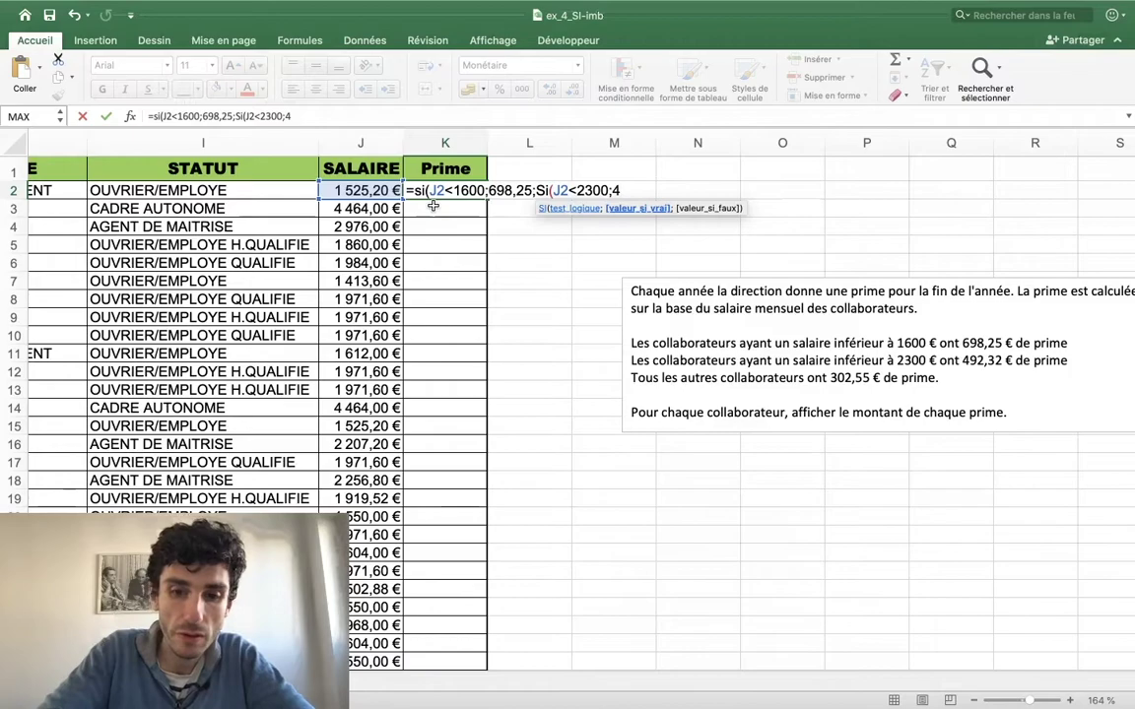
pyautogui.write('92,32')
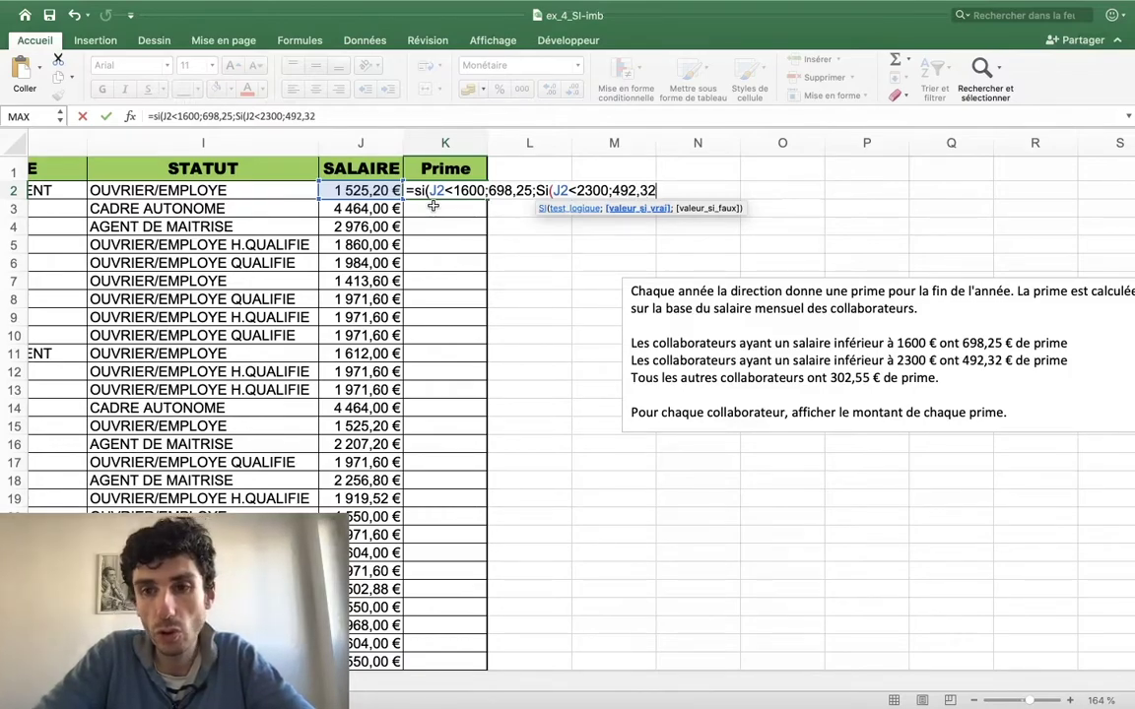
pyautogui.write(';3')
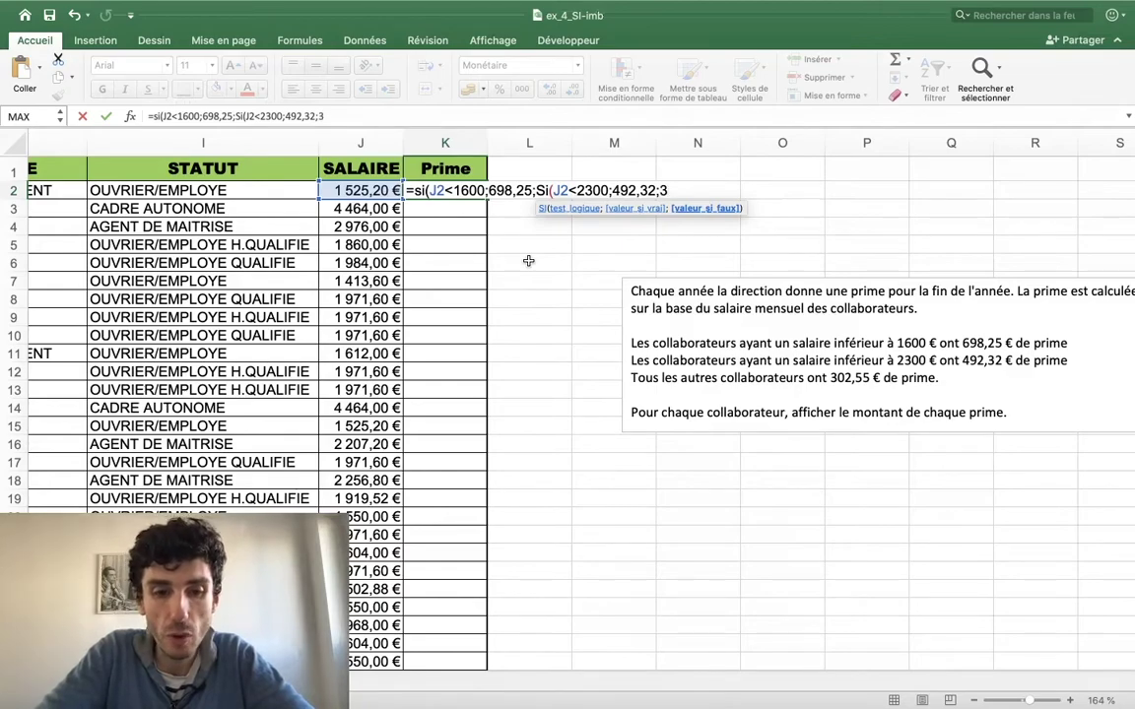
pyautogui.write('02,55)')
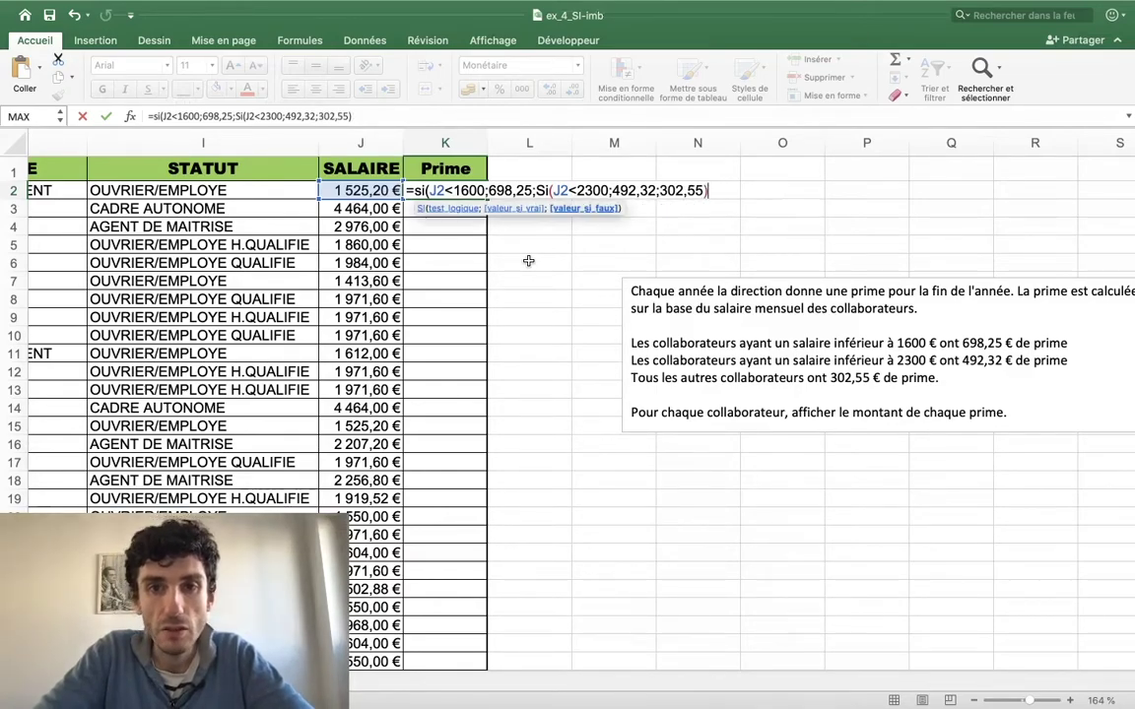
pyautogui.press('BackSpace')
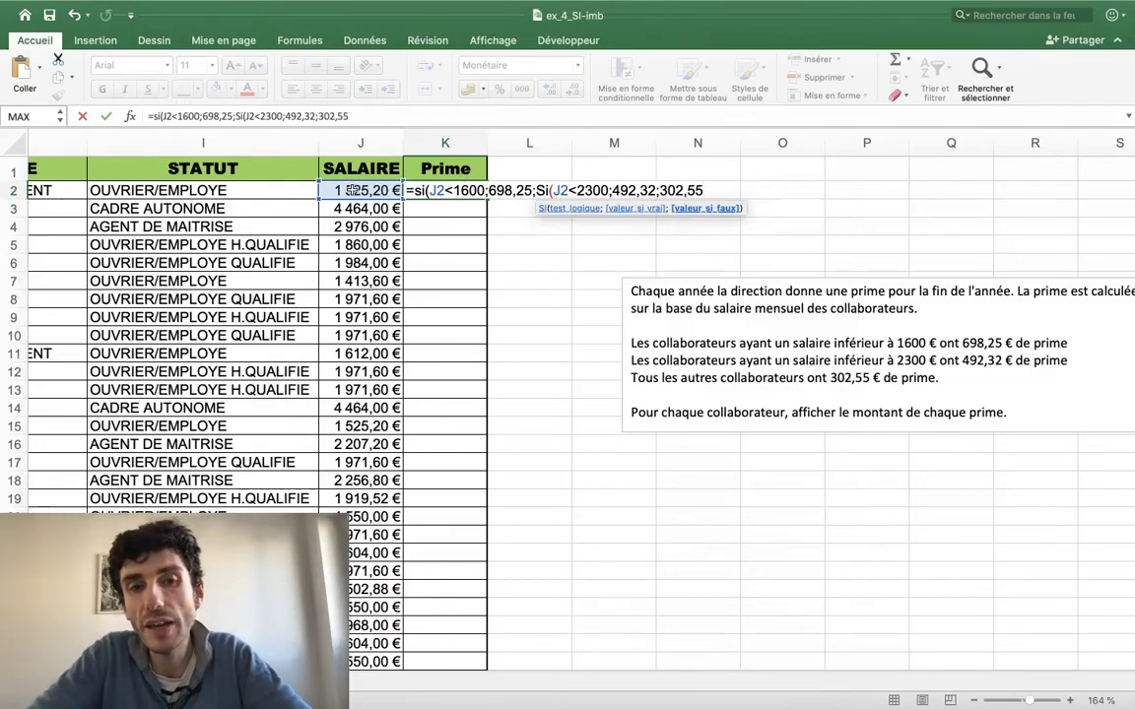
# Step: Zoom the sheet to 294% and scroll back to columns I–N
pyautogui.scroll(5, 379, 189)
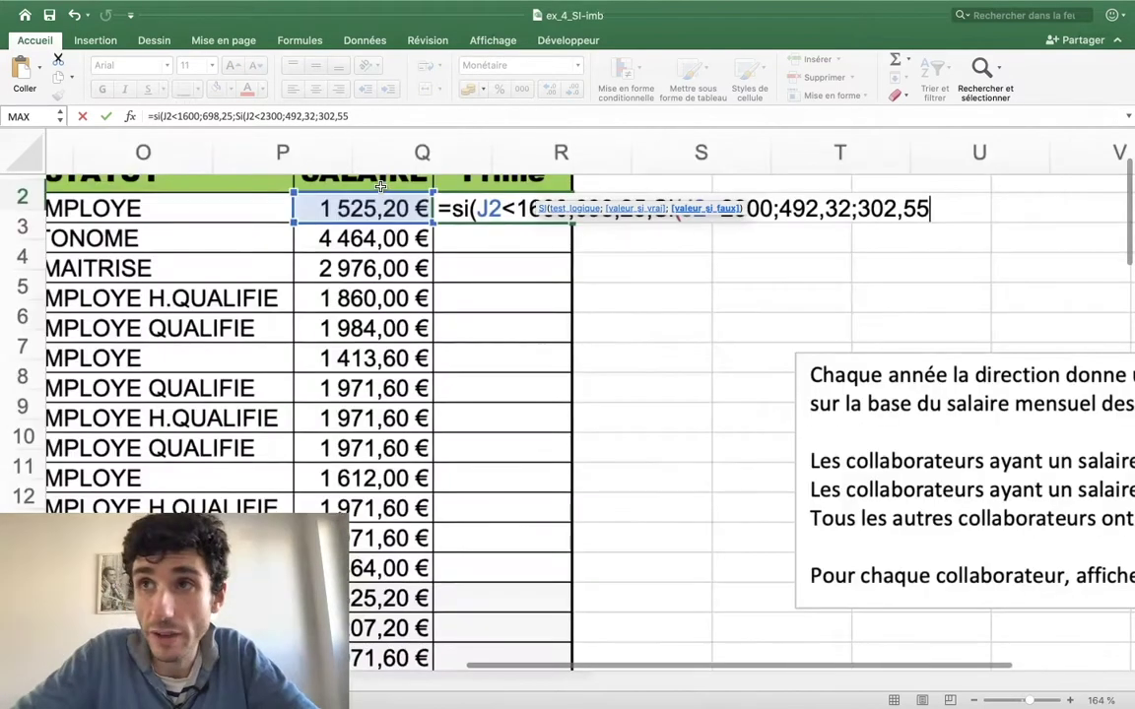
pyautogui.hscroll(5, 373, 160)
pyautogui.hscroll(-1, 352, 258)
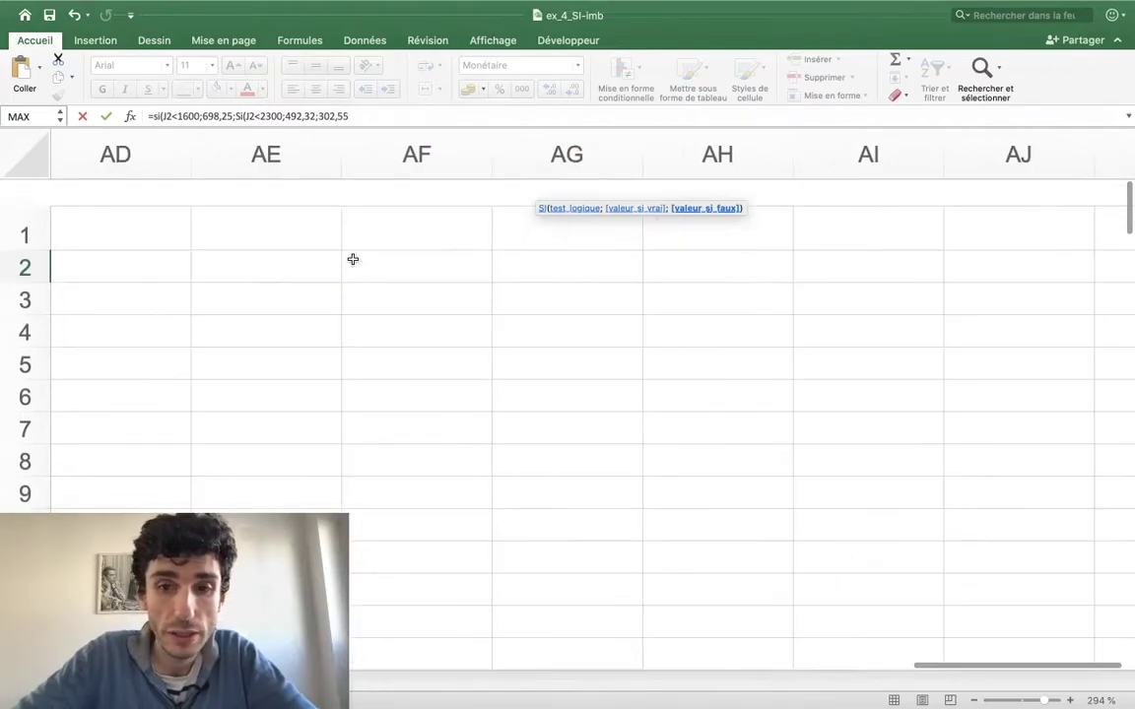
pyautogui.hscroll(-10, 352, 258)
pyautogui.hscroll(-10, 352, 258)
pyautogui.hscroll(5, 351, 258)
pyautogui.hscroll(8, 351, 256)
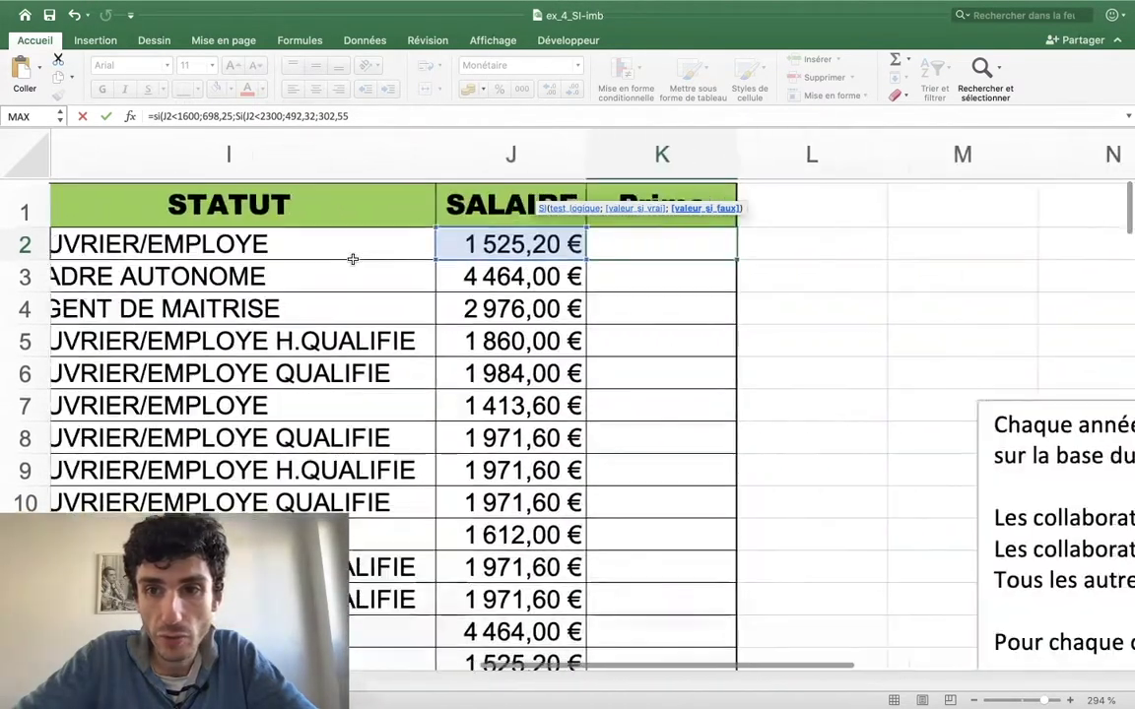
pyautogui.hscroll(2, 351, 260)
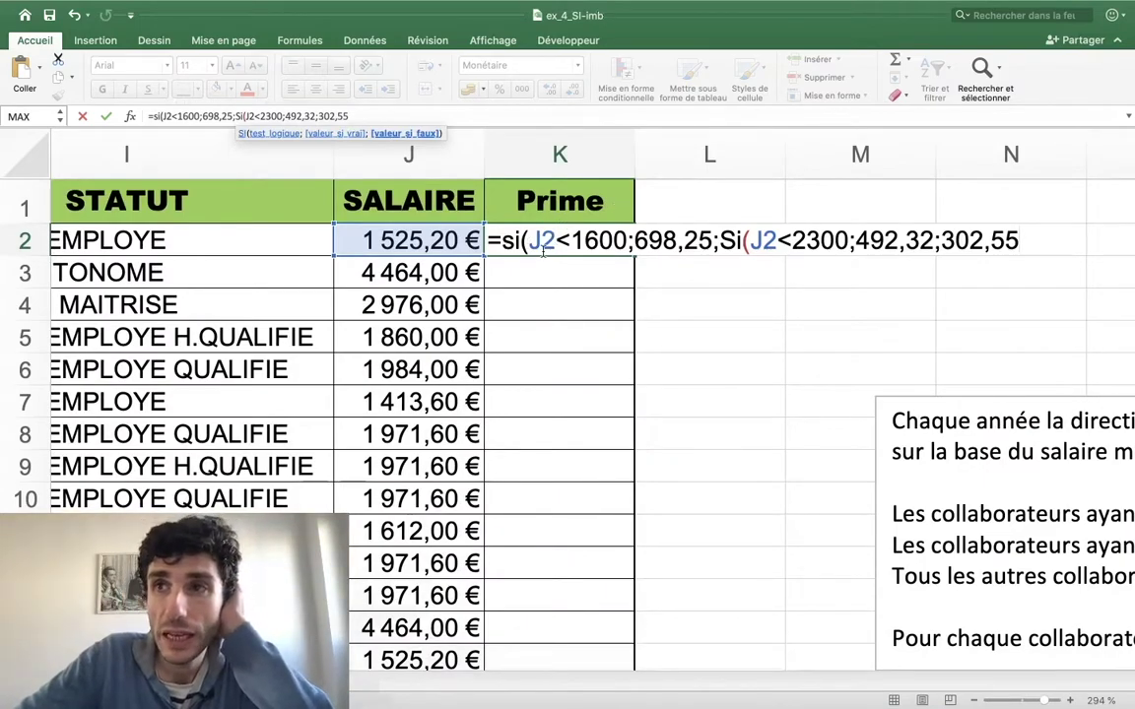
# Step: Highlight the outer SI arguments: test J2<1600, bonus 698,25, and the nested Si as false value
pyautogui.click(536, 239)
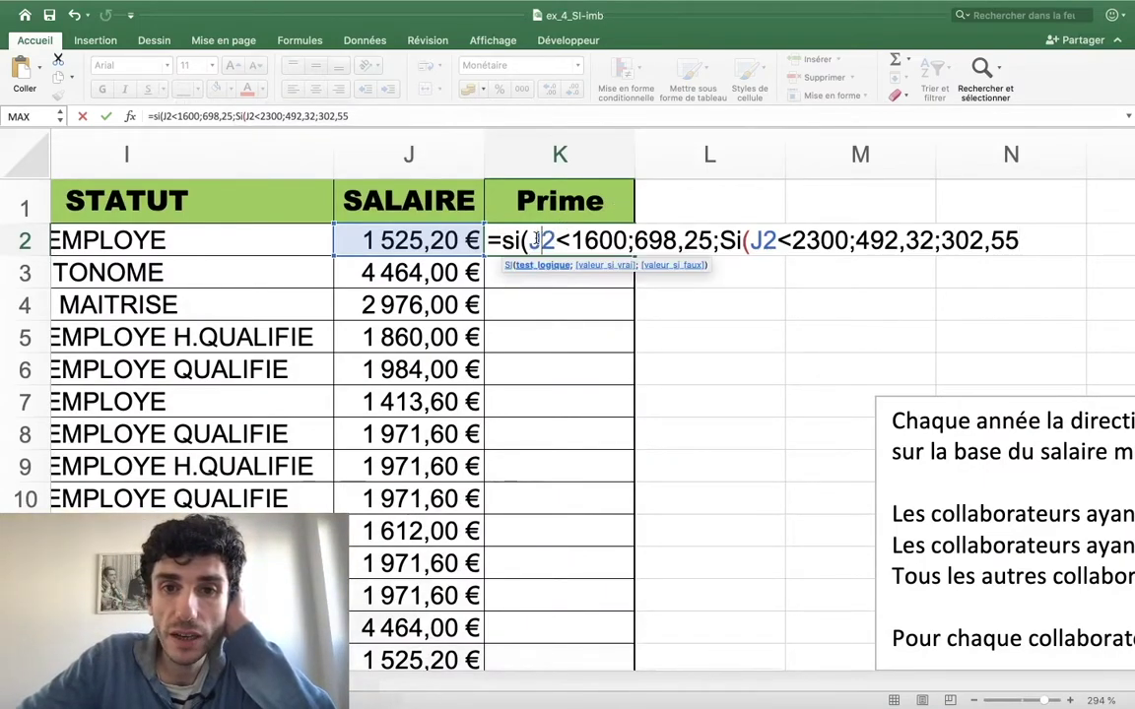
pyautogui.click(558, 237)
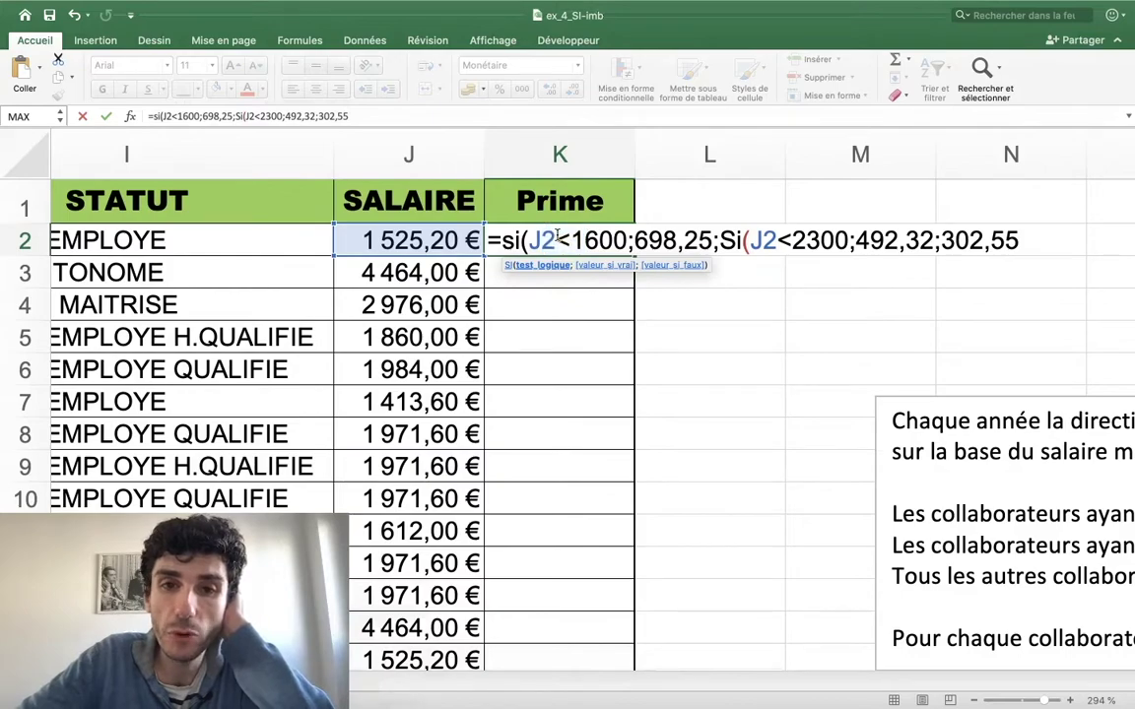
pyautogui.moveTo(539, 239); pyautogui.dragTo(608, 239)
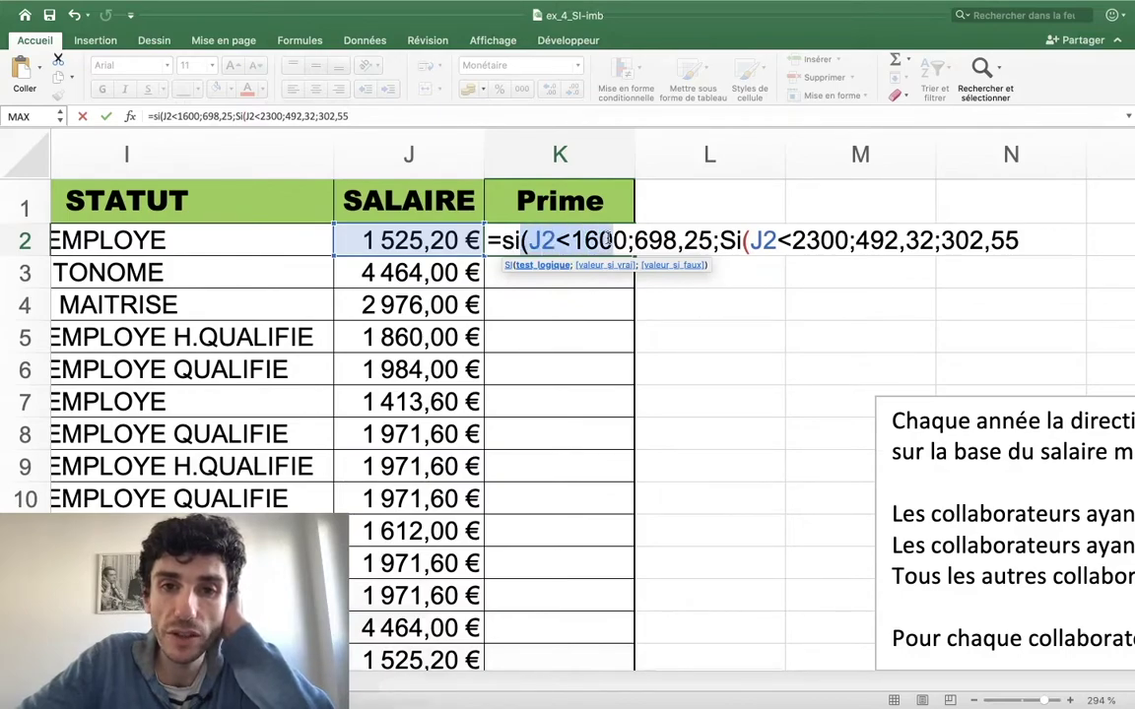
pyautogui.click(631, 239)
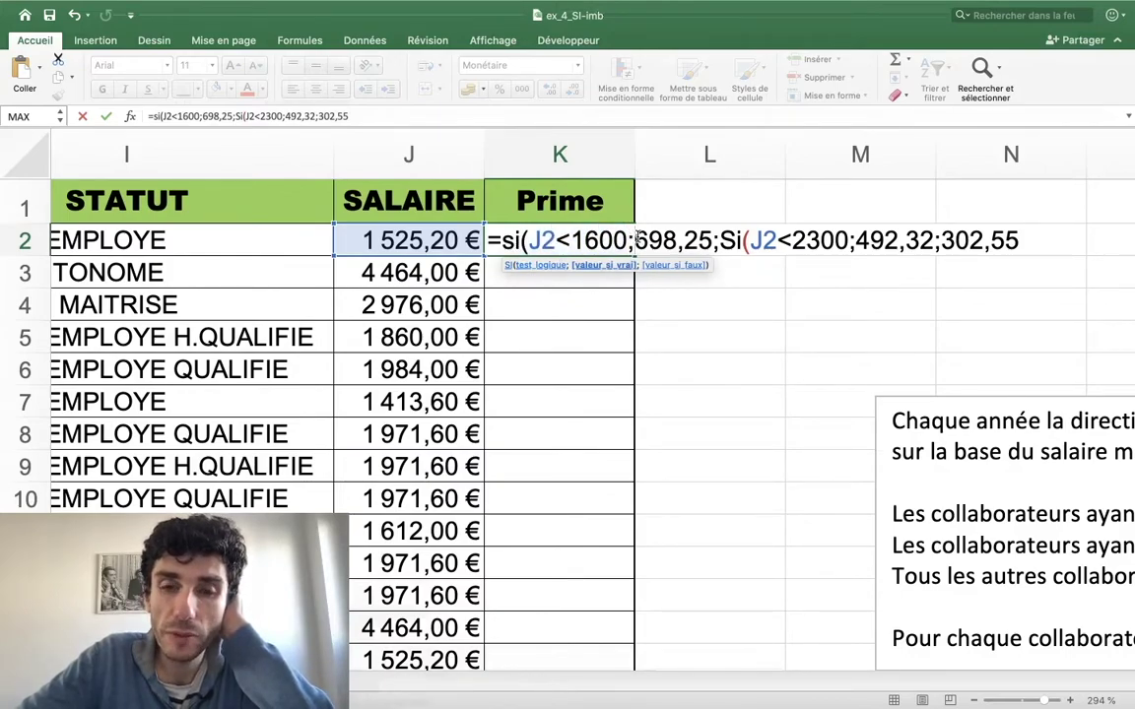
pyautogui.moveTo(678, 234); pyautogui.dragTo(715, 240)
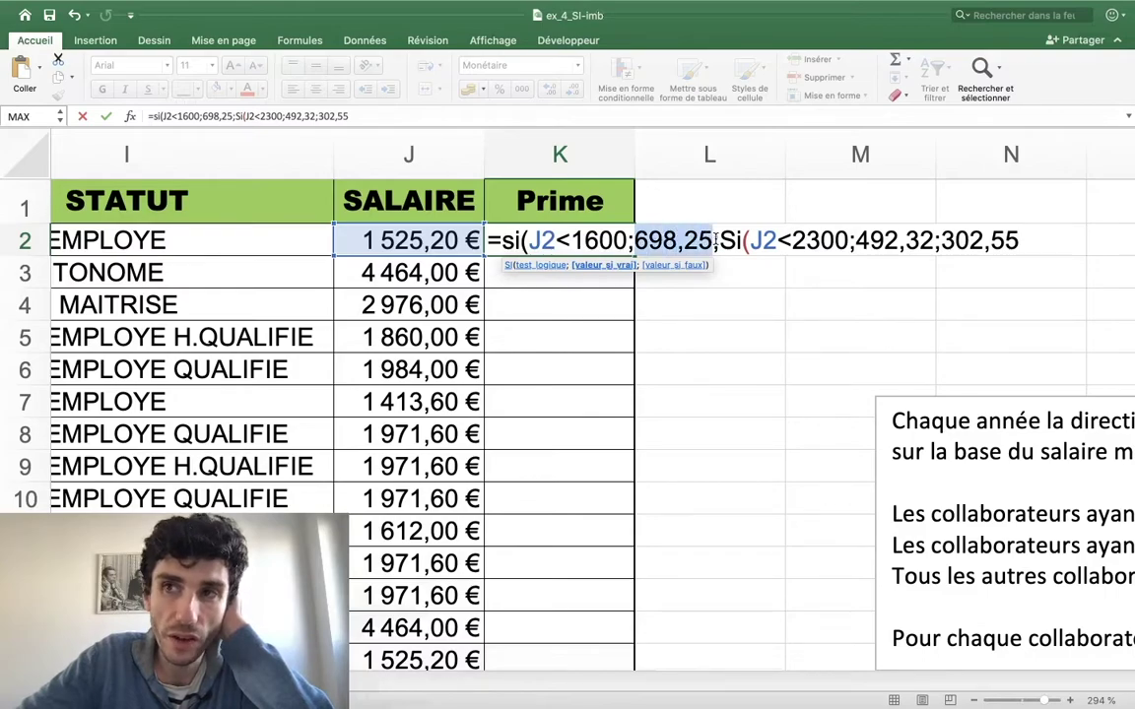
pyautogui.click(728, 239)
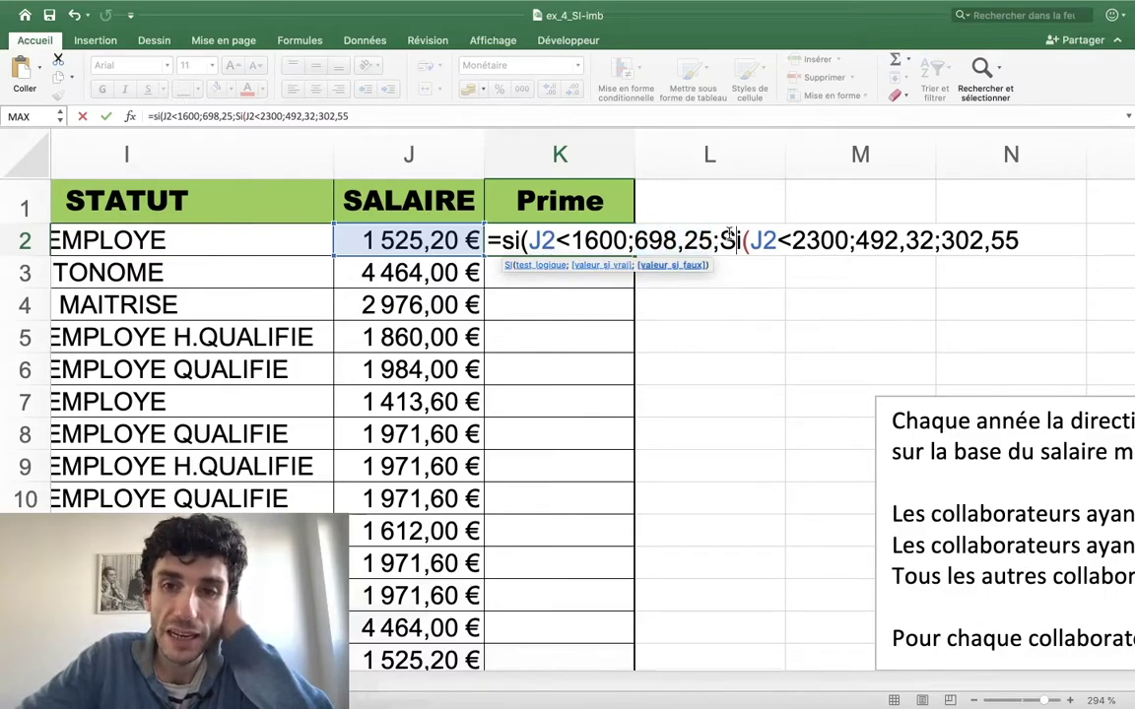
pyautogui.moveTo(722, 236); pyautogui.dragTo(1030, 231)
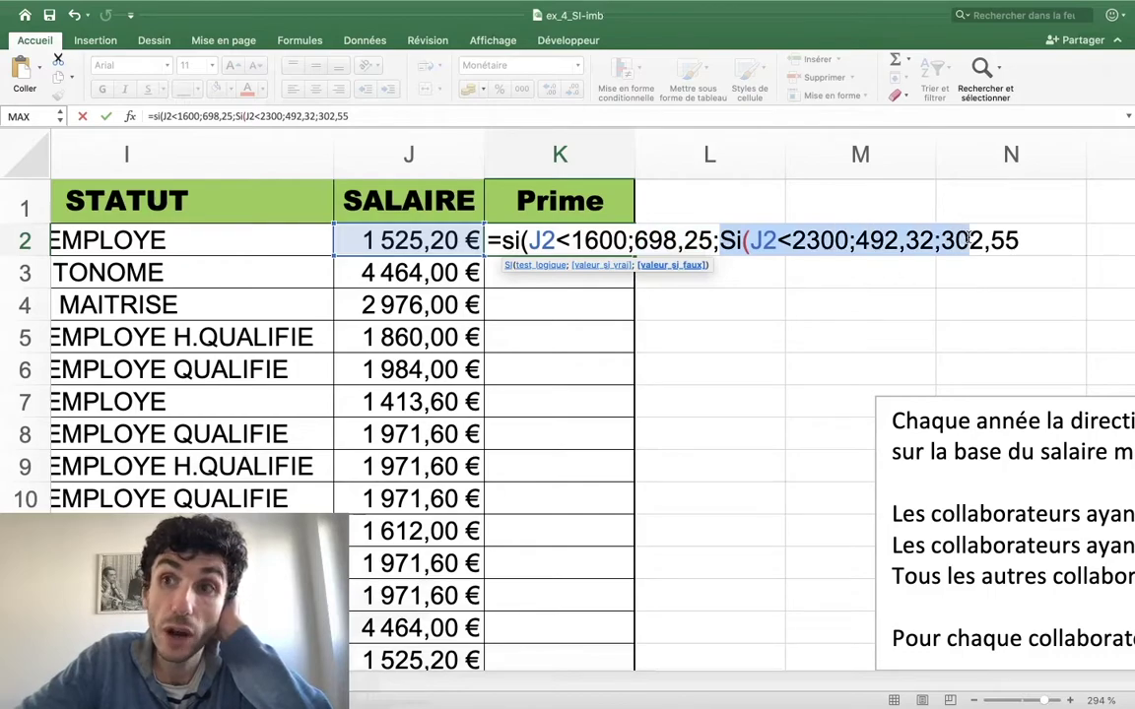
# Step: Highlight the nested Si arguments J2<2300, 492,32 and 302,55
pyautogui.click(723, 236)
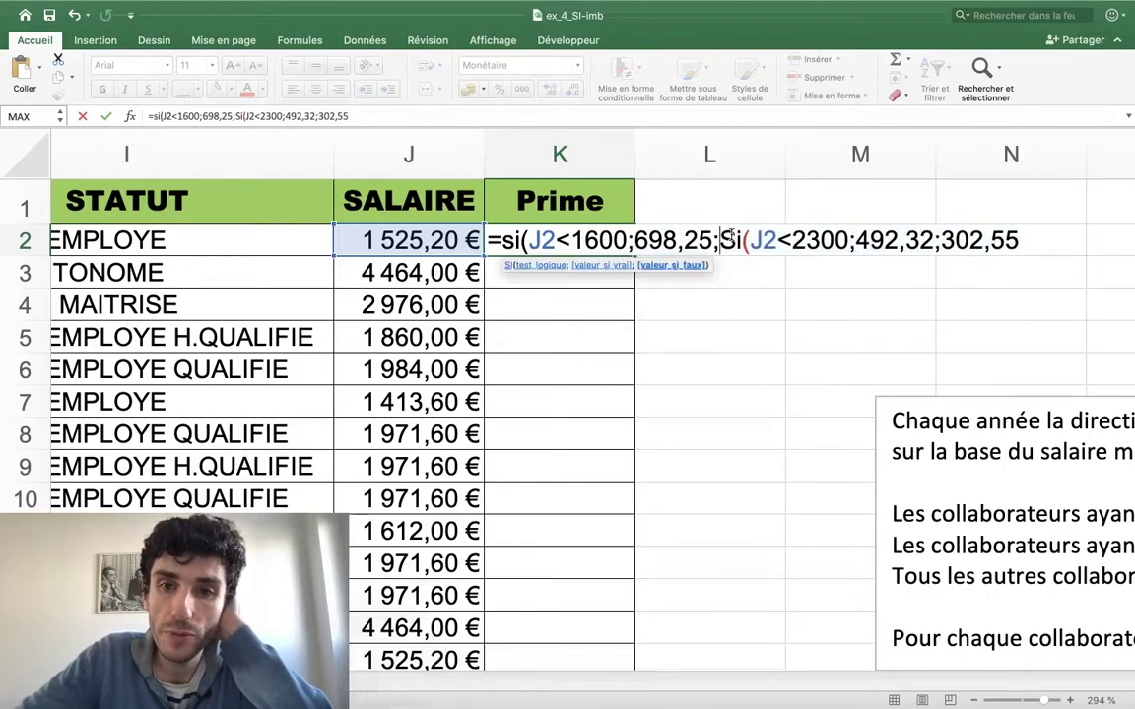
pyautogui.moveTo(753, 236); pyautogui.dragTo(818, 233)
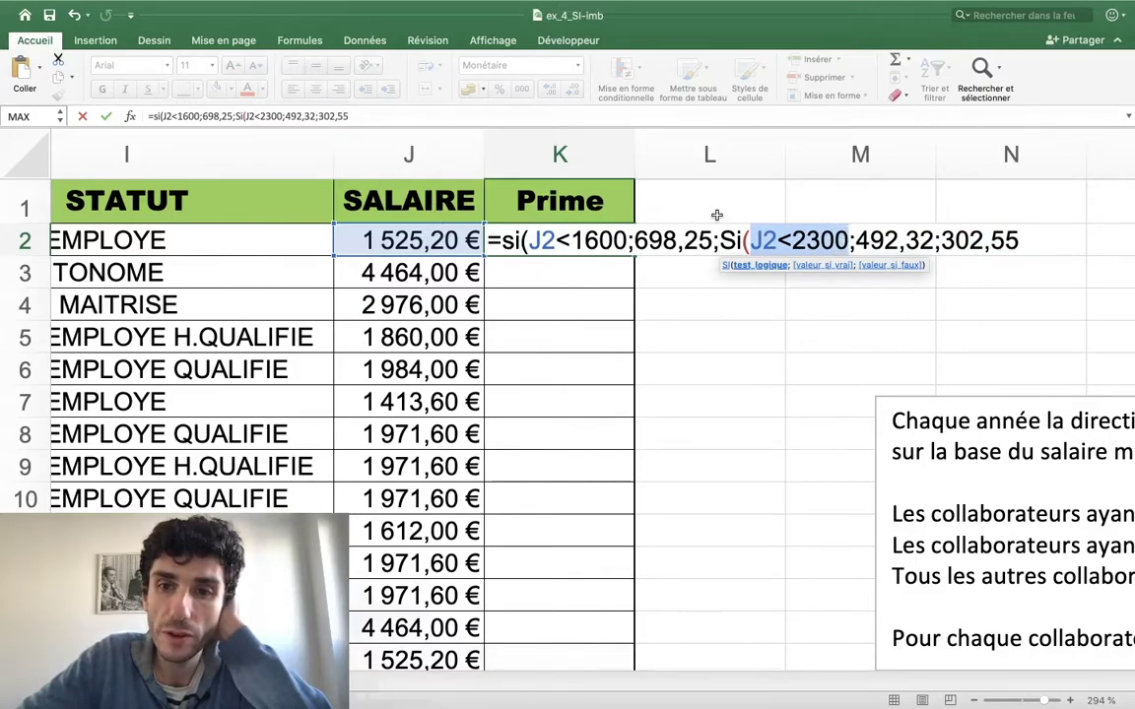
pyautogui.click(857, 240)
pyautogui.moveTo(863, 241); pyautogui.dragTo(920, 234)
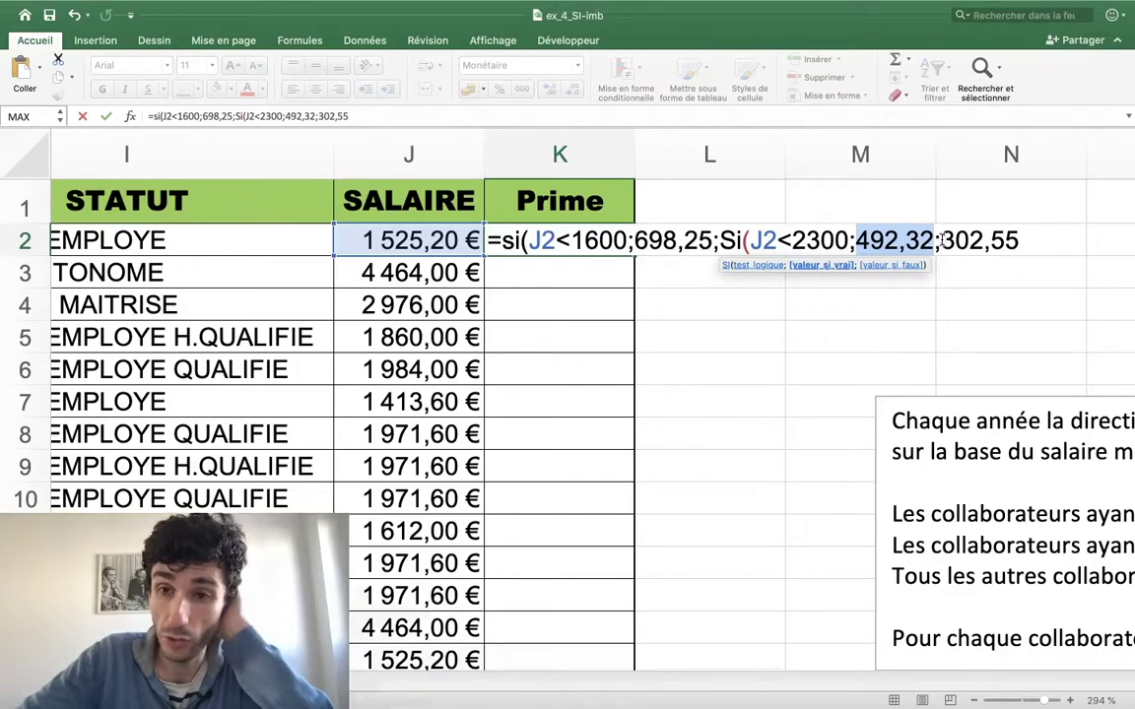
pyautogui.moveTo(941, 239); pyautogui.dragTo(1019, 239)
# Step: Close both parentheses and confirm, so K2 shows a 698,25 € bonus
pyautogui.click(1023, 239)
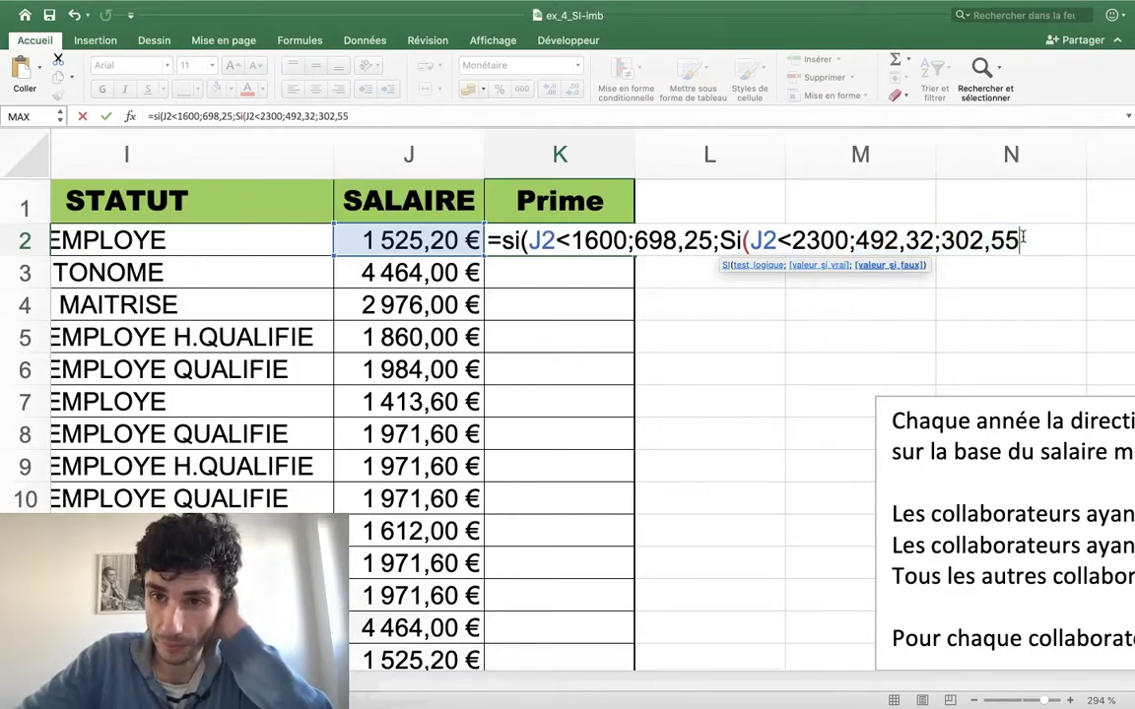
pyautogui.write(')')
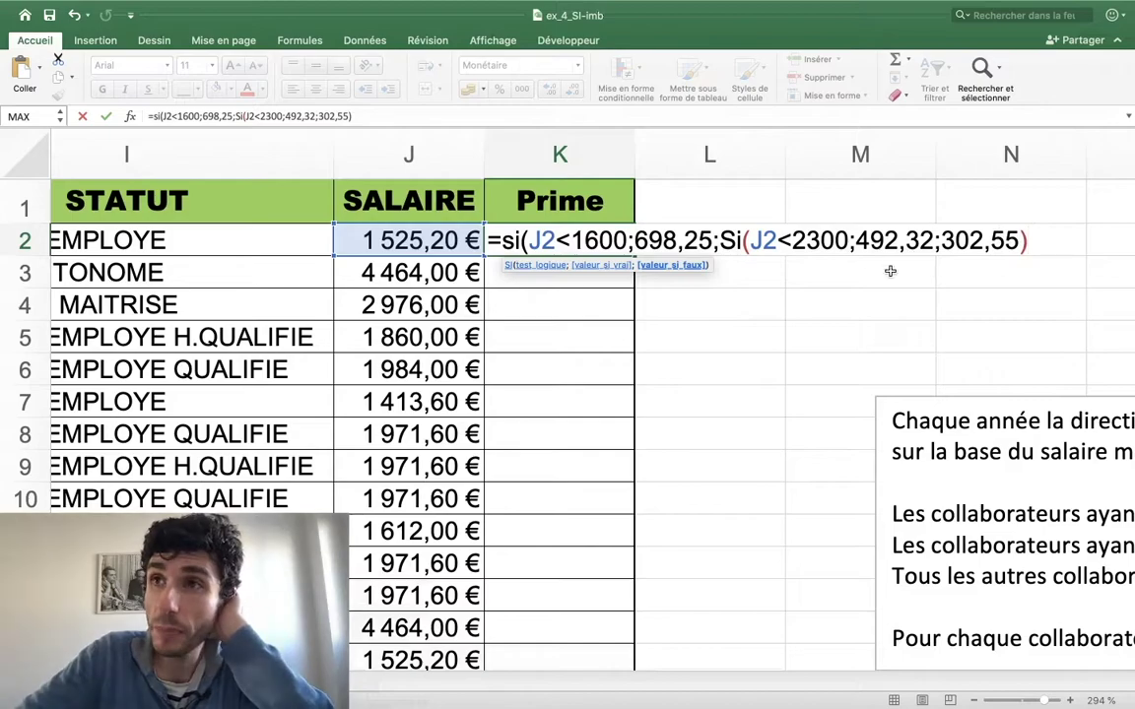
pyautogui.click(1024, 240)
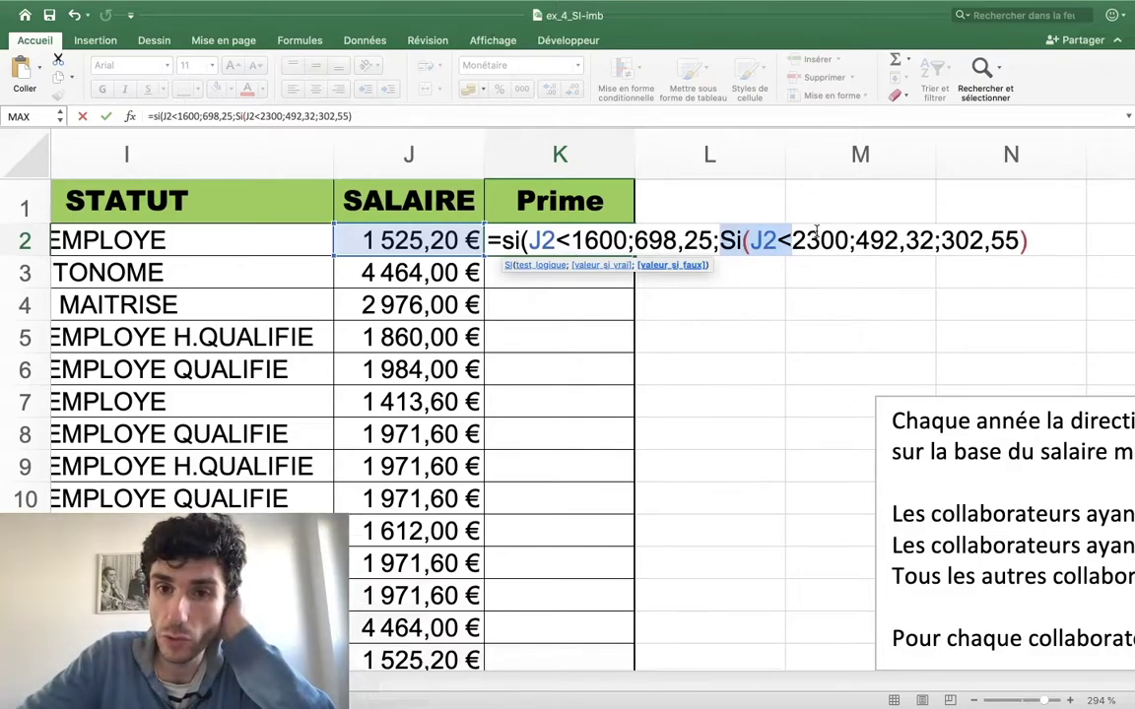
pyautogui.write(')')
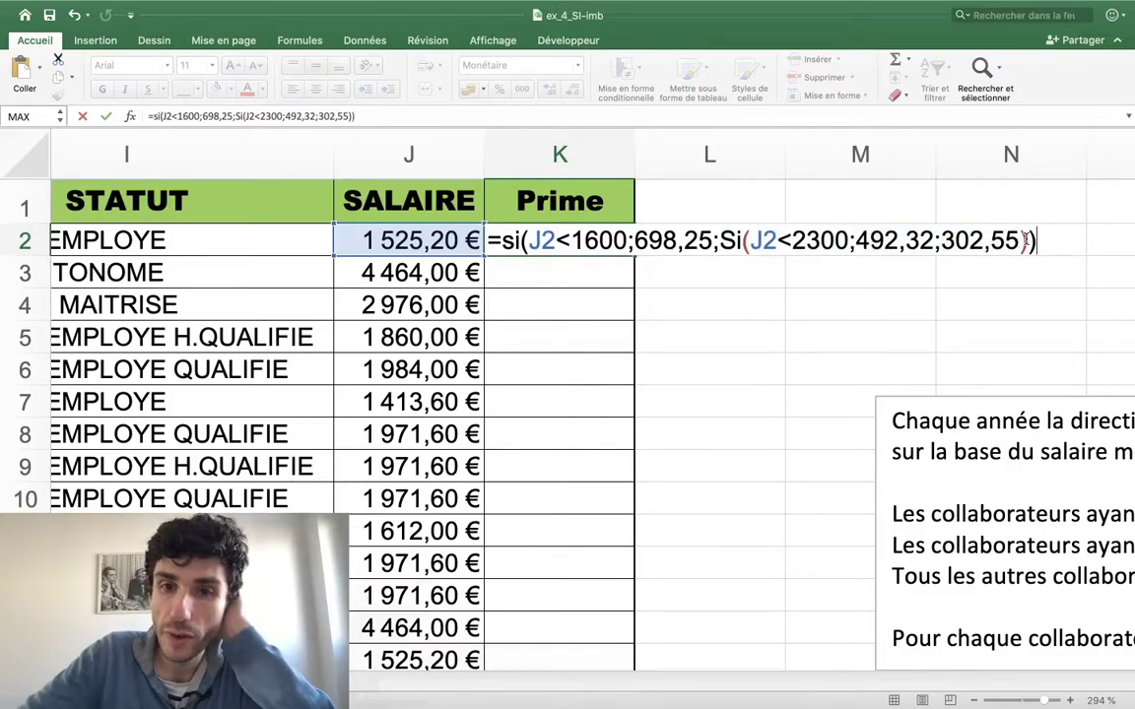
pyautogui.press('Return')
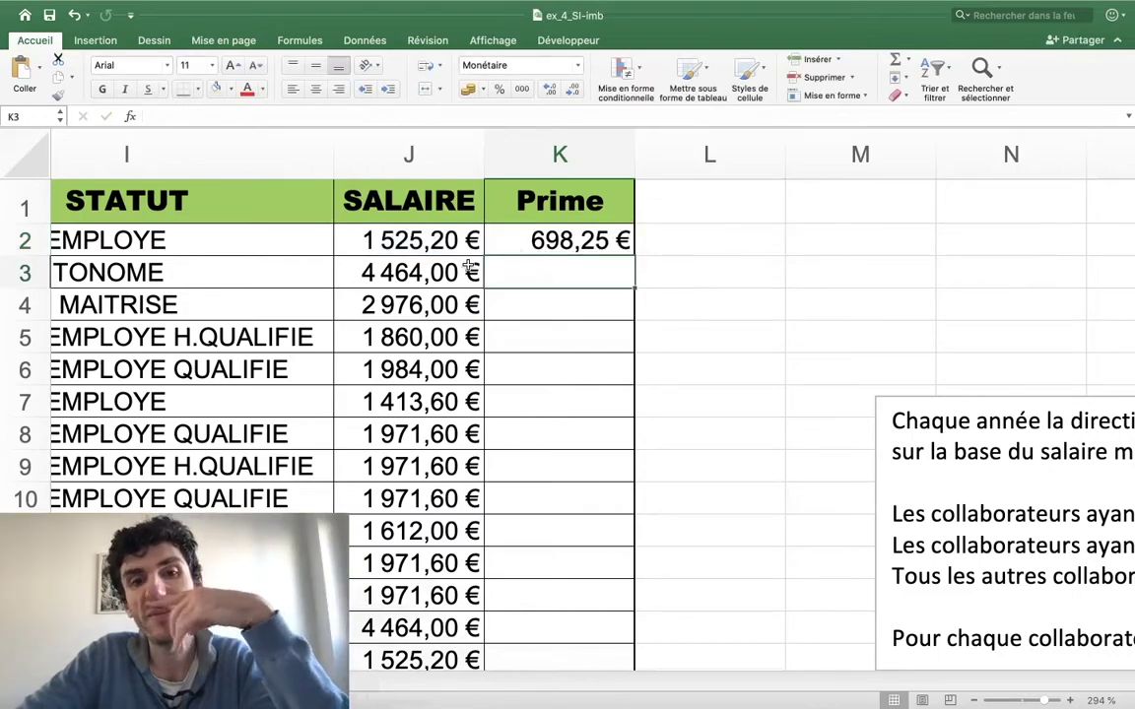
pyautogui.click(436, 249)
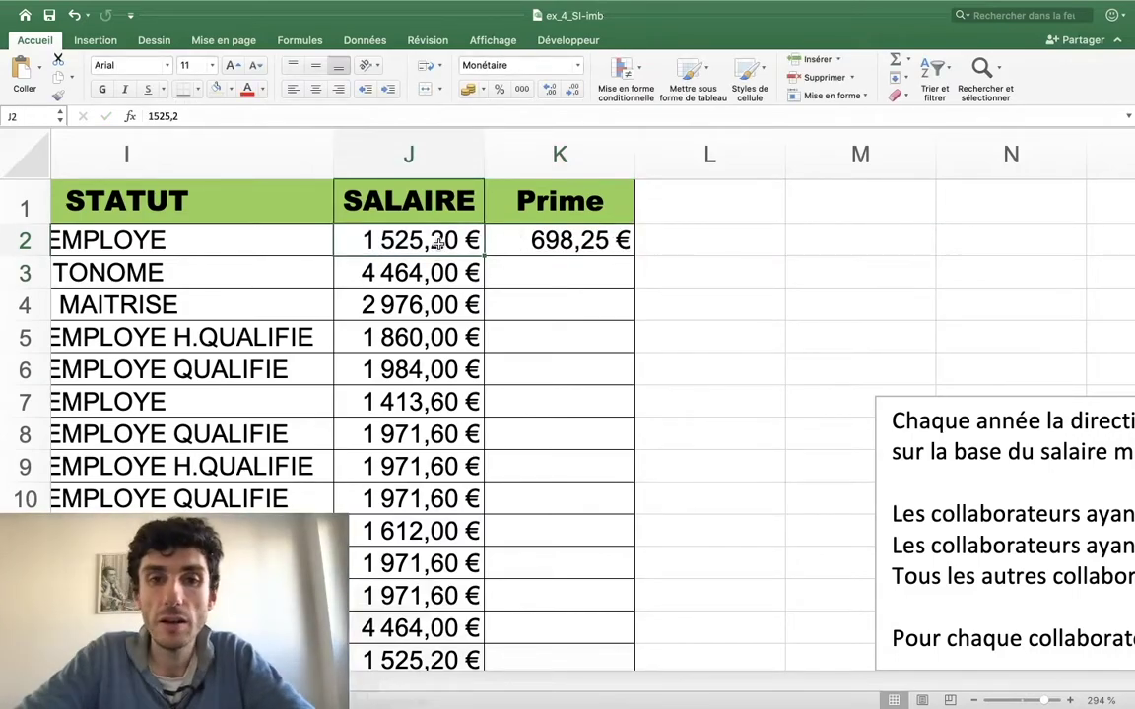
pyautogui.write('3 0')
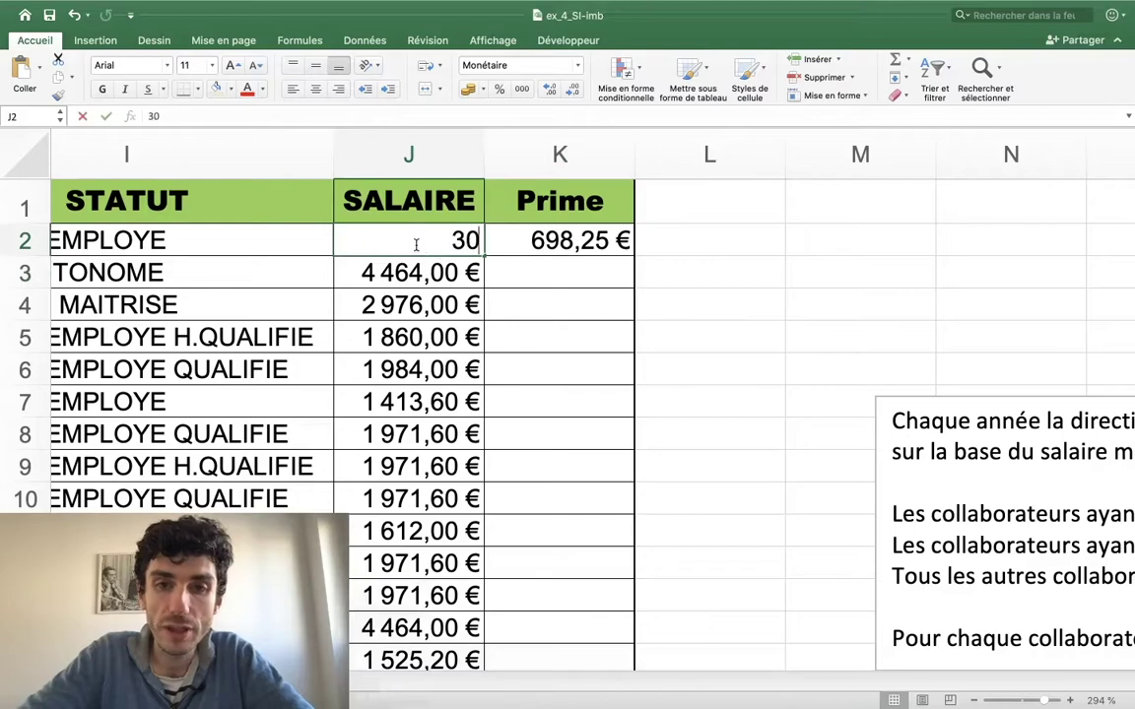
pyautogui.write('00')
pyautogui.press('Return')
pyautogui.click(428, 237)
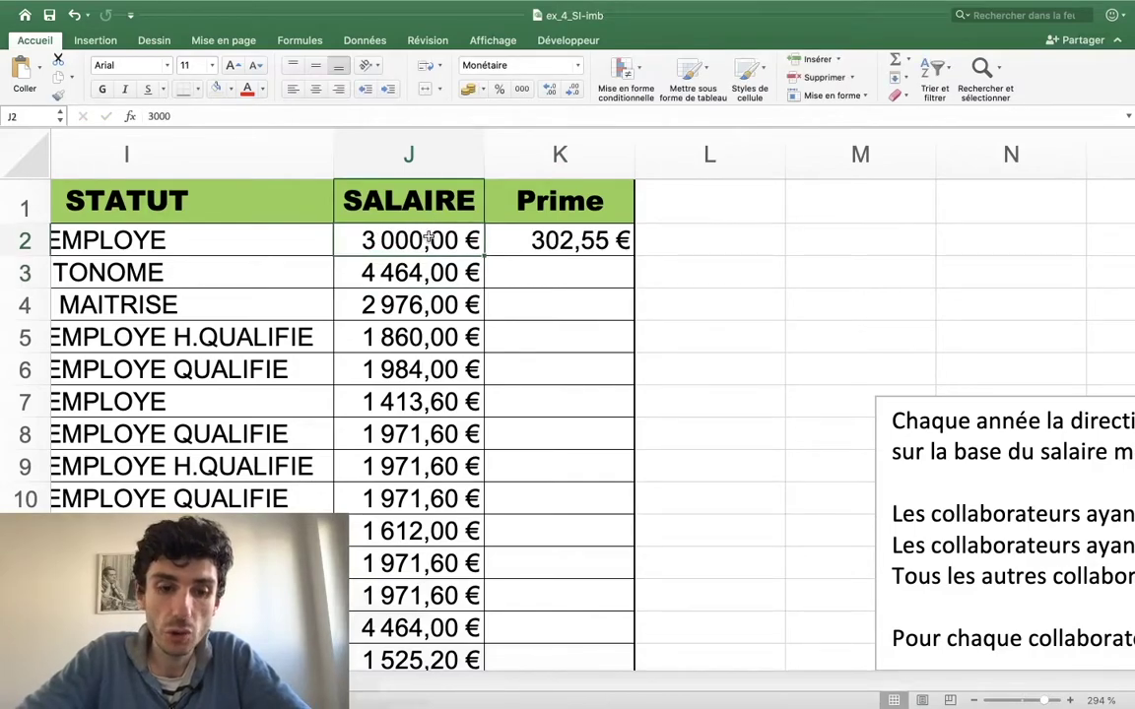
pyautogui.hotkey('ctrl', 'z')
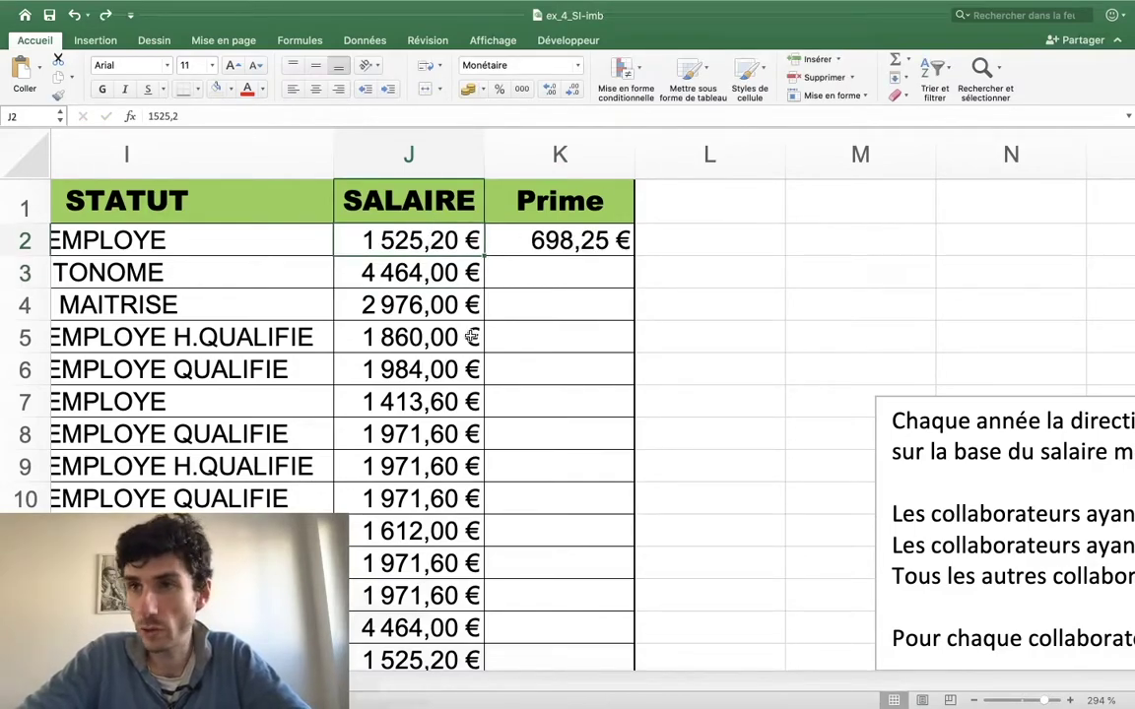
pyautogui.hscroll(5, 630, 384)
pyautogui.hscroll(-8, 689, 315)
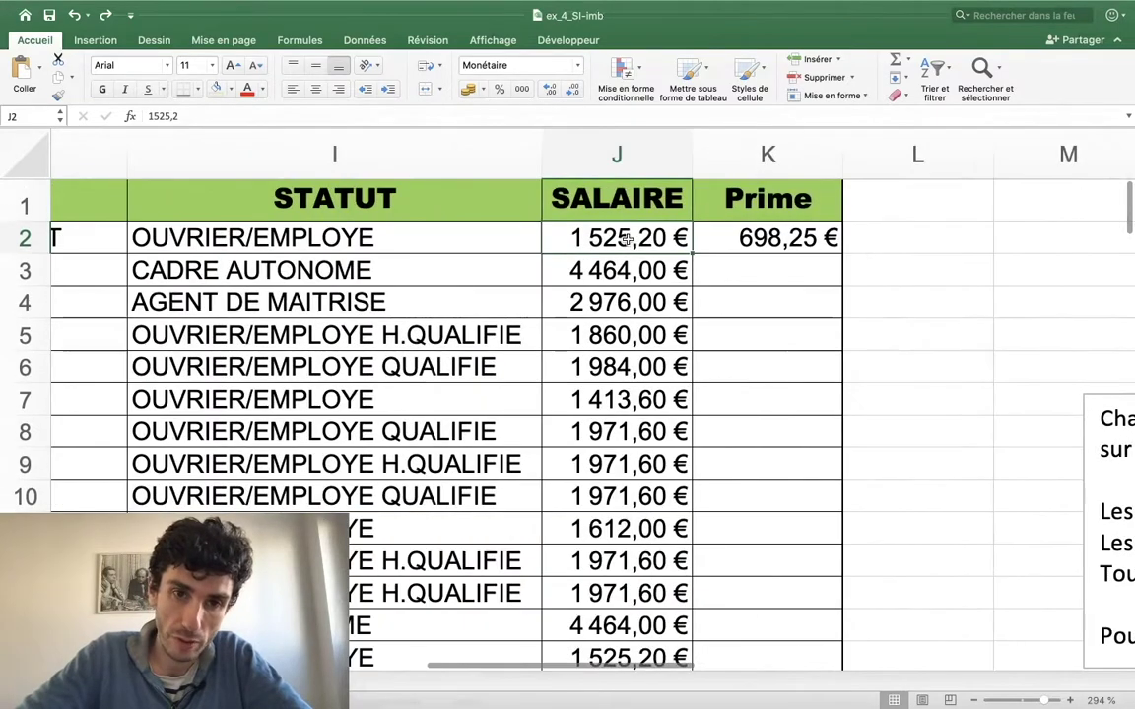
pyautogui.hscroll(3, 740, 251)
pyautogui.hscroll(2, 739, 251)
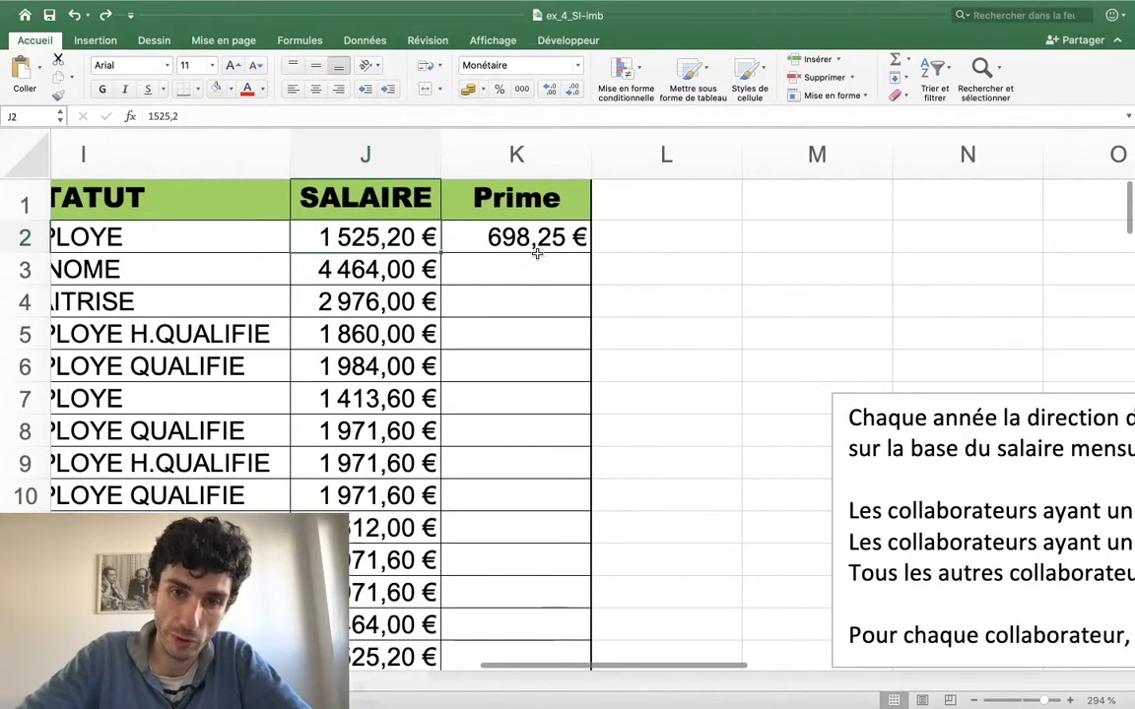
# Step: Fill K2's formula down column K and scroll to check the 698,25/492,32/302,55 bonuses
pyautogui.click(571, 240)
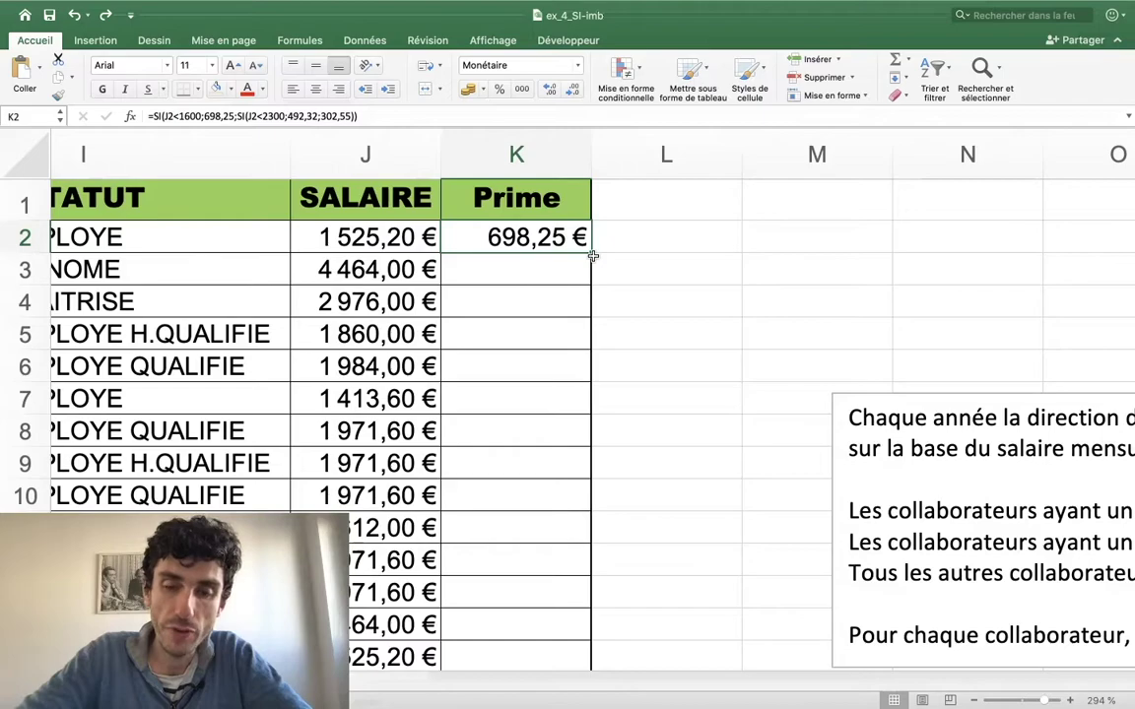
pyautogui.doubleClick(591, 255)
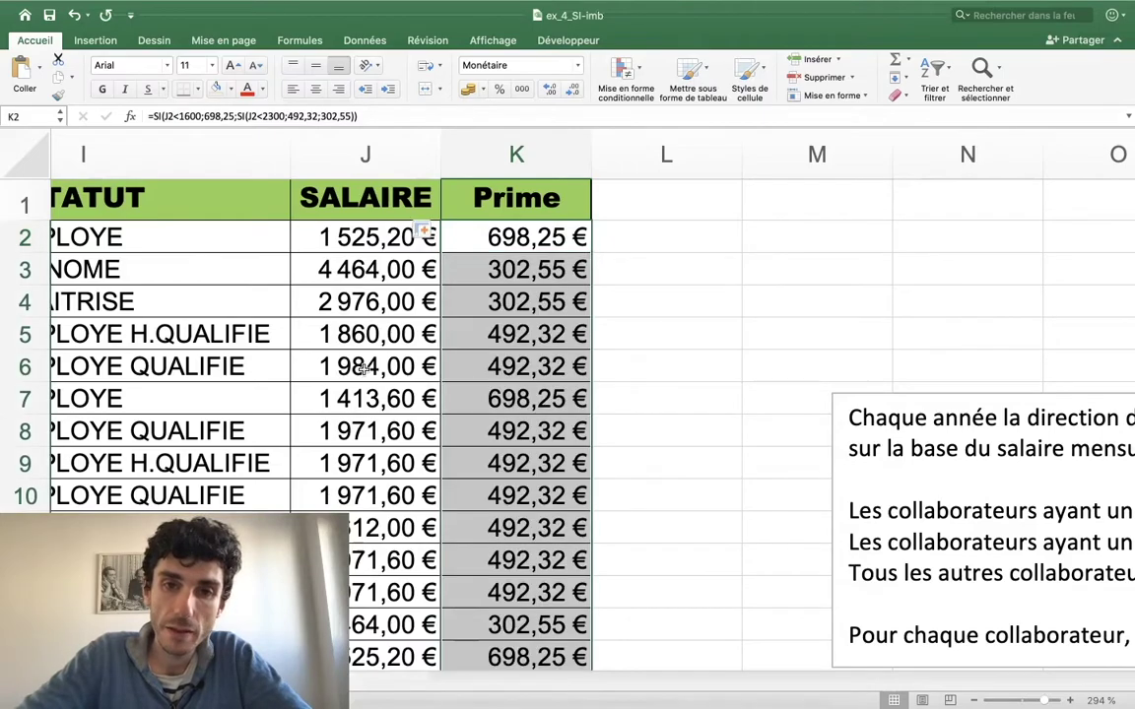
pyautogui.scroll(-5, 418, 295)
pyautogui.scroll(-6, 398, 334)
pyautogui.scroll(-5, 394, 333)
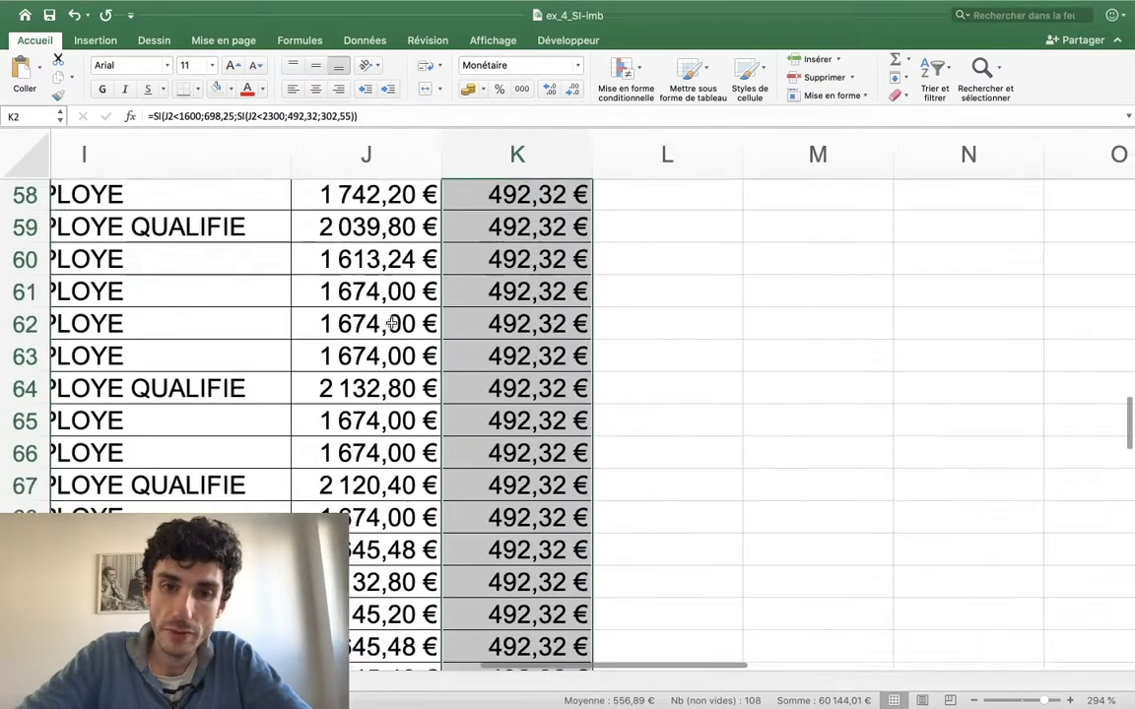
pyautogui.scroll(-3, 394, 330)
pyautogui.scroll(-4, 393, 327)
pyautogui.scroll(-6, 390, 323)
pyautogui.scroll(10, 391, 323)
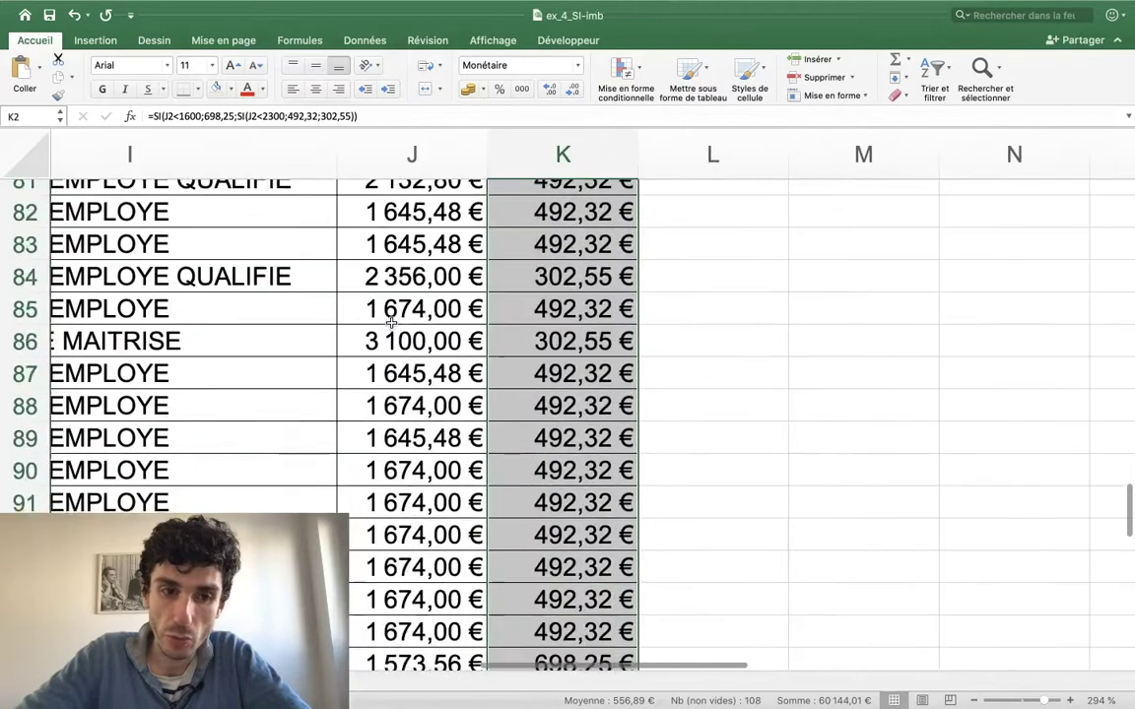
pyautogui.scroll(10, 391, 323)
pyautogui.scroll(10, 391, 323)
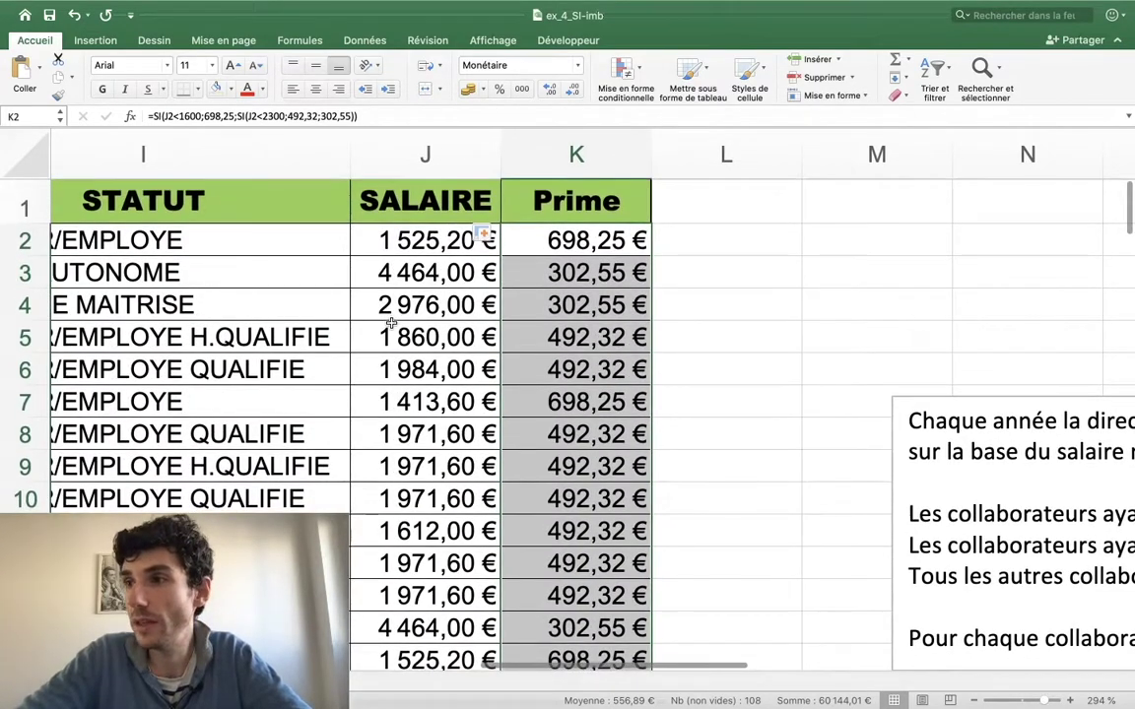
pyautogui.scroll(-2, 391, 323)
pyautogui.scroll(2, 413, 315)
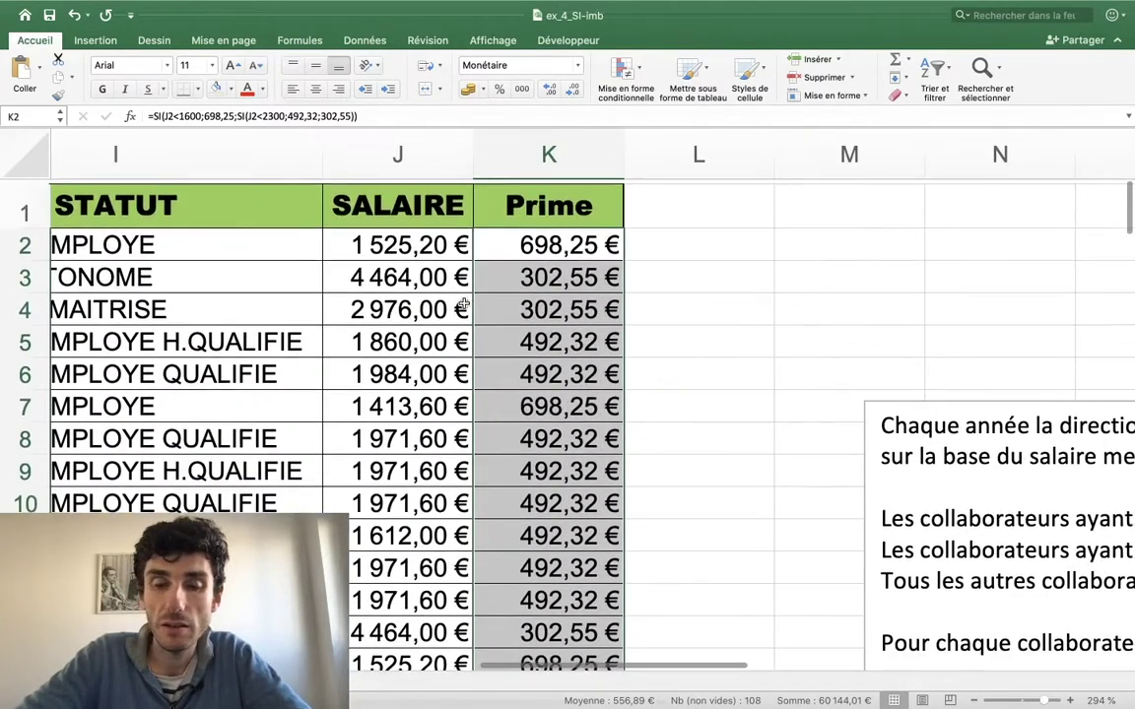
pyautogui.hscroll(3, 453, 305)
pyautogui.scroll(-2, 463, 302)
pyautogui.hscroll(3, 462, 302)
pyautogui.hscroll(-8, 463, 302)
pyautogui.hscroll(4, 463, 302)
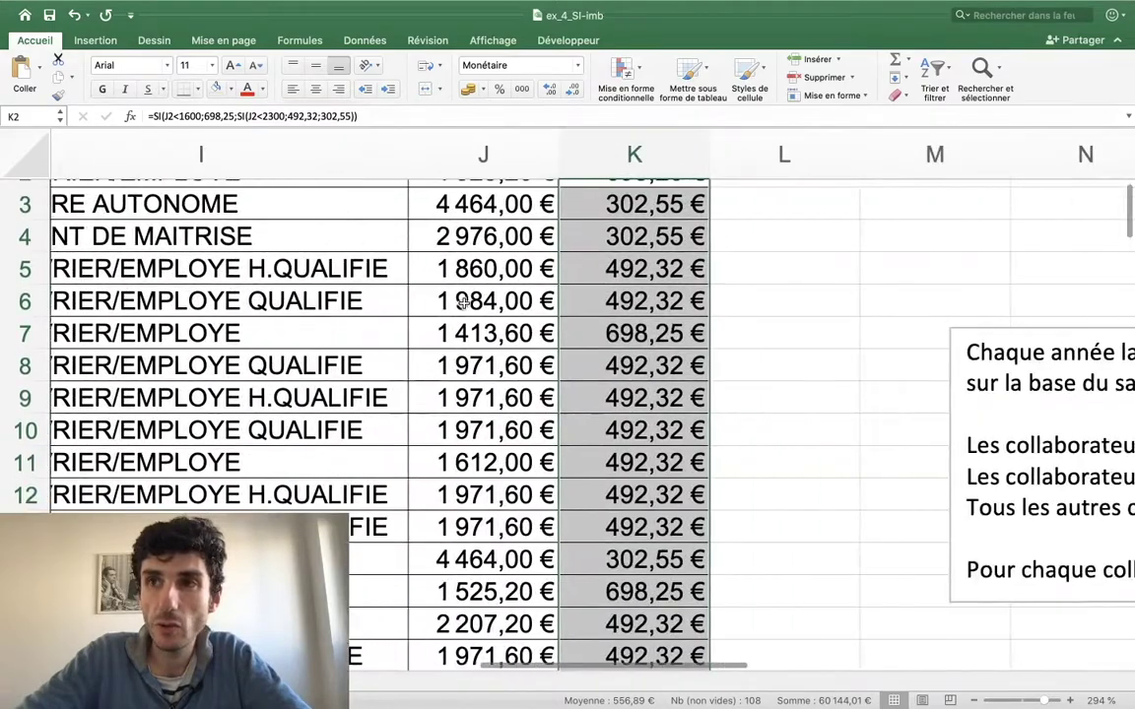
pyautogui.hscroll(5, 464, 304)
pyautogui.hscroll(-8, 464, 303)
pyautogui.hscroll(-1, 464, 303)
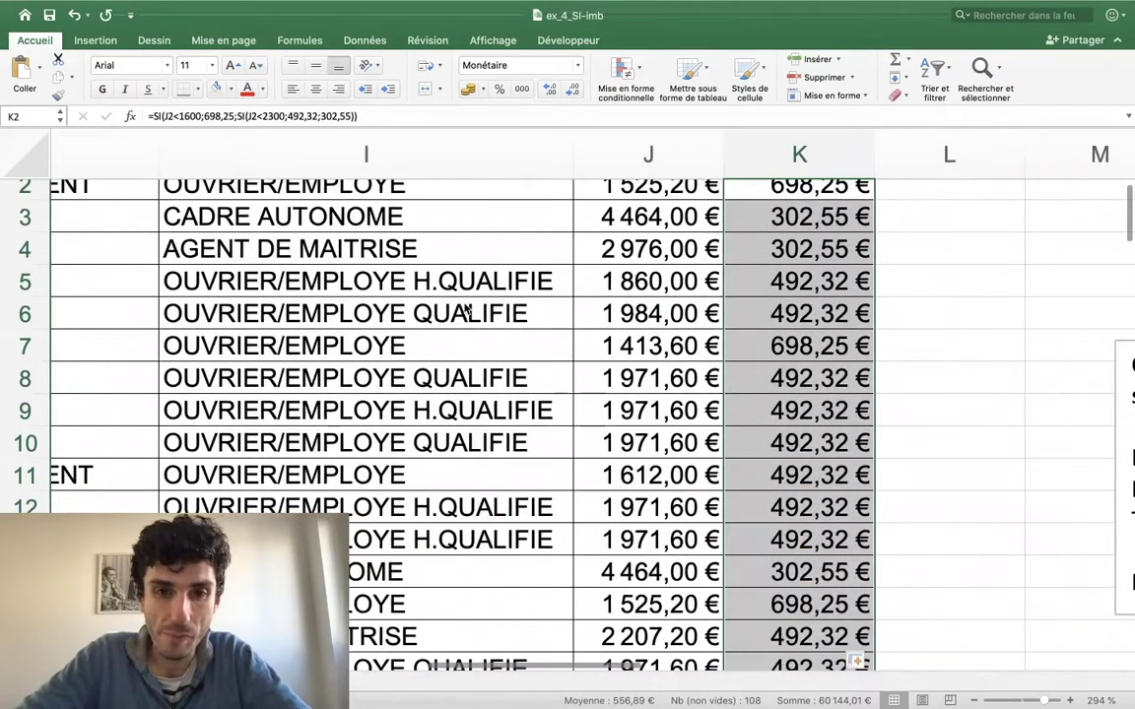